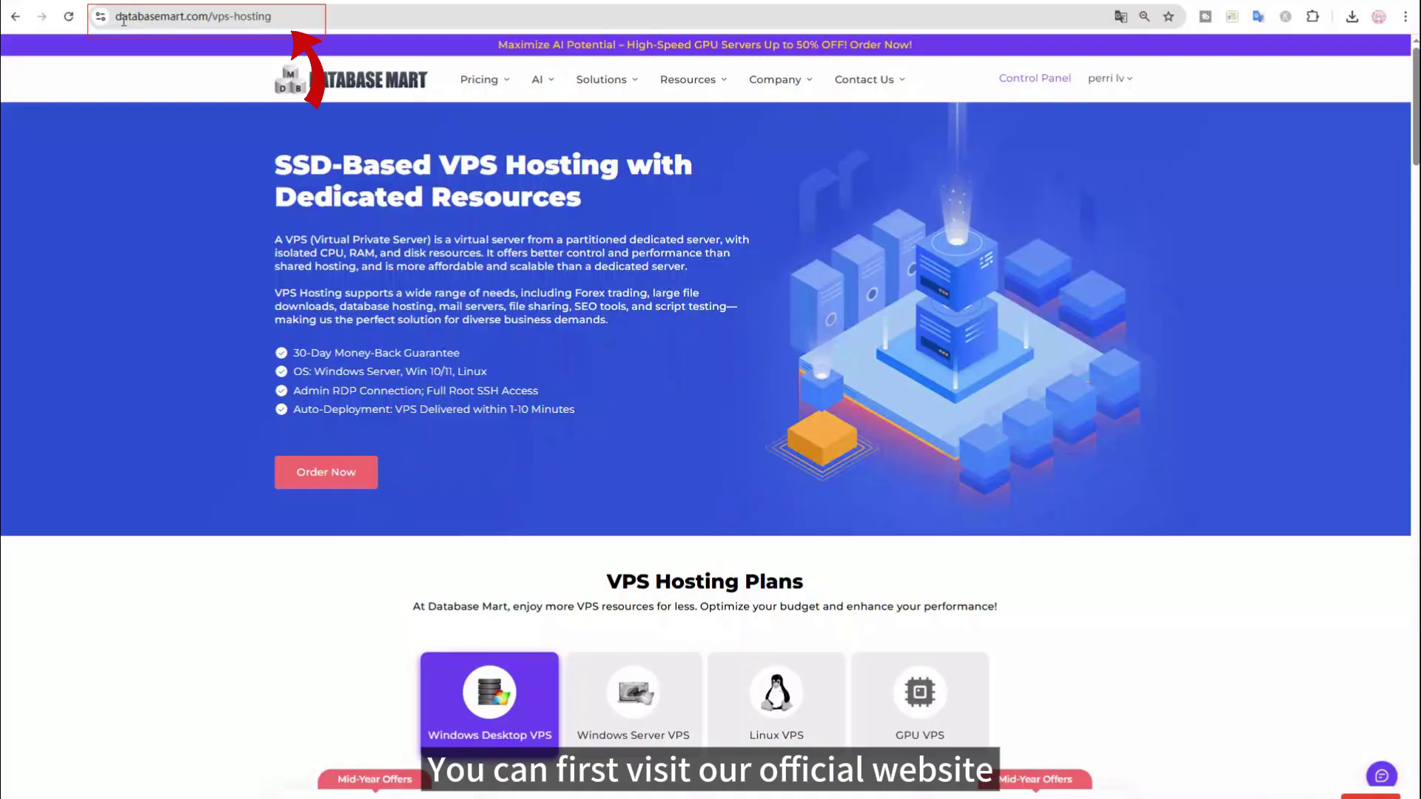
# Step: Browse the Windows Server, Linux and GPU VPS plan tabs, then open and close Live Chat
pyautogui.scroll(-6, 472, 300)
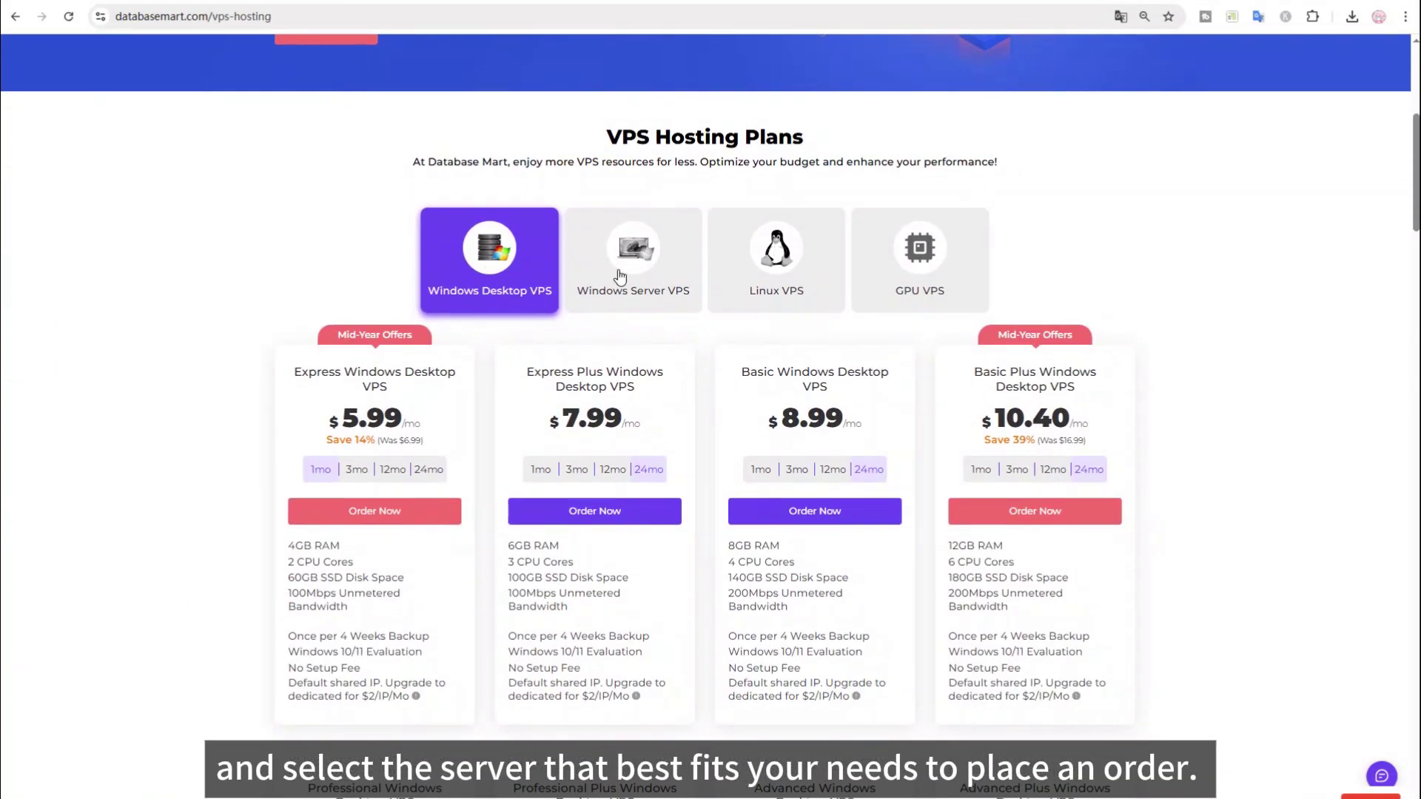
pyautogui.click(644, 279)
pyautogui.click(805, 279)
pyautogui.click(915, 288)
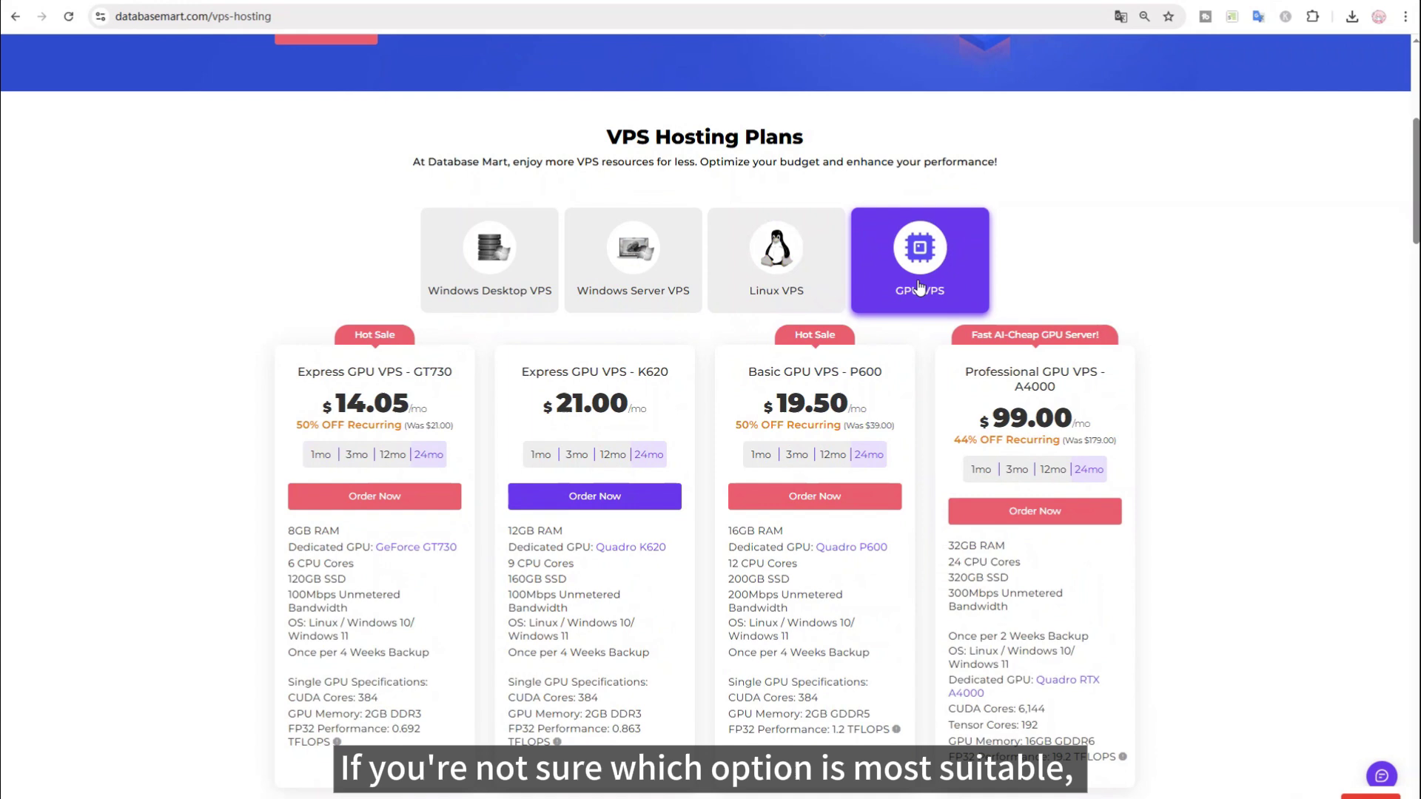
pyautogui.click(1381, 775)
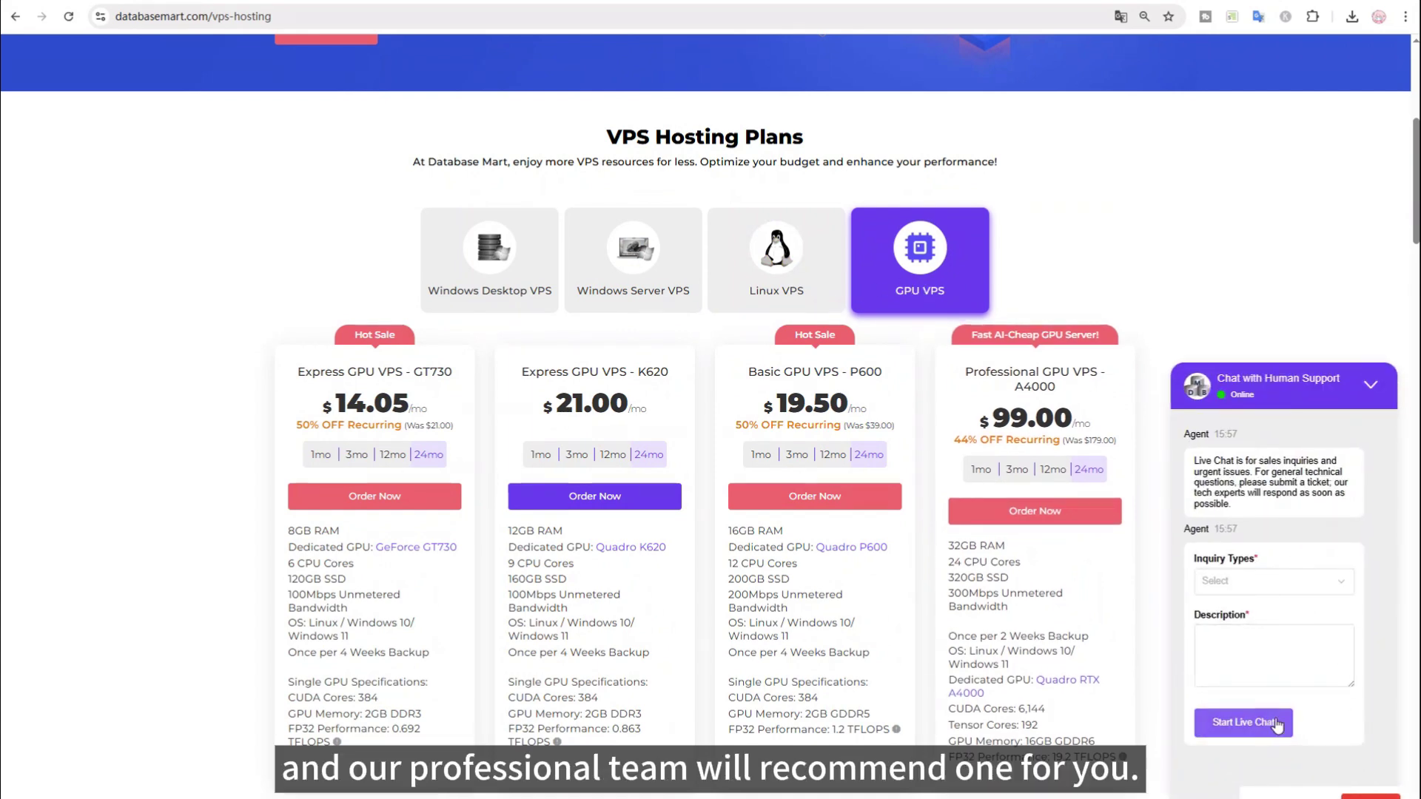
pyautogui.click(1371, 384)
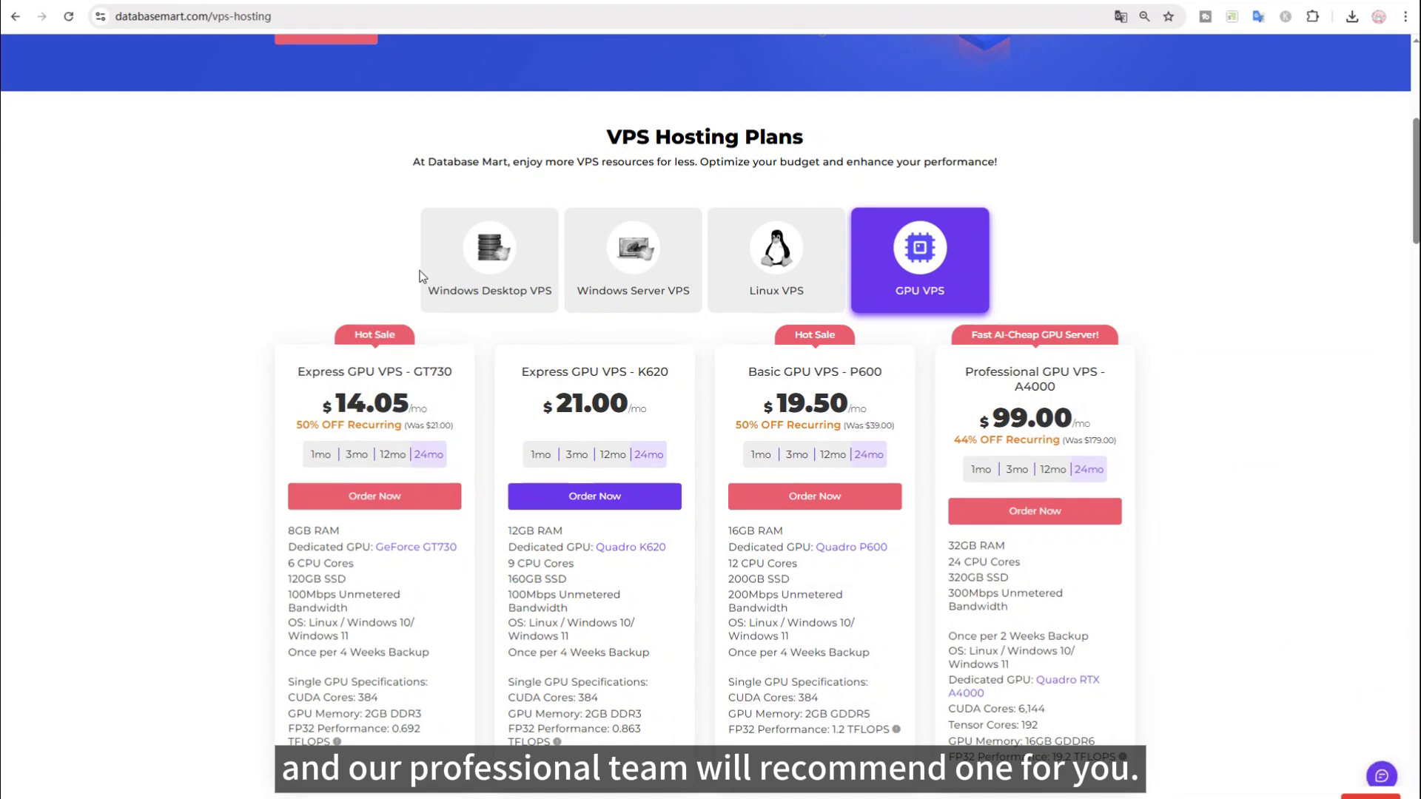
# Step: Order the Express Windows Desktop VPS plan at one-month $5.99 pricing
pyautogui.click(489, 259)
pyautogui.click(321, 462)
pyautogui.click(334, 510)
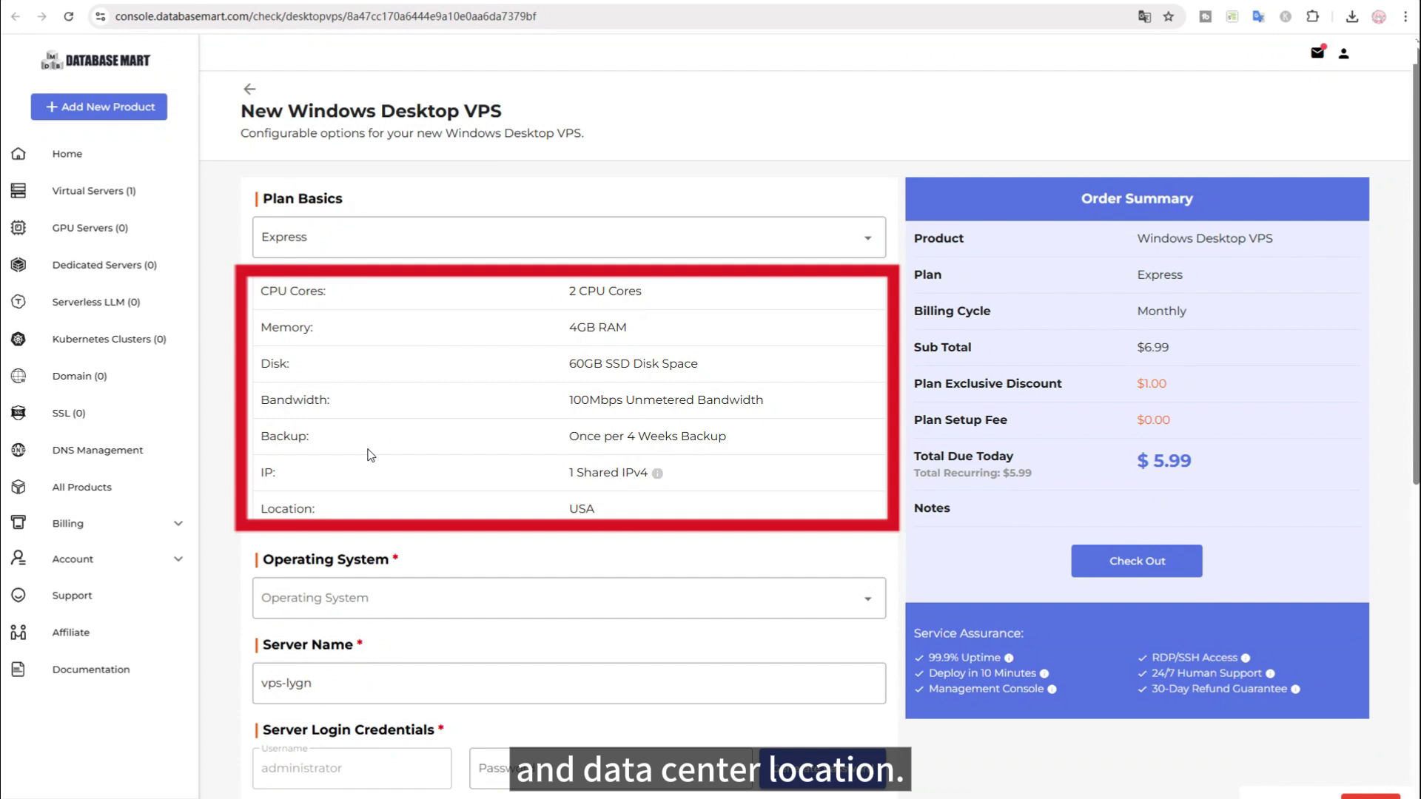
# Step: Choose Windows 10 Pro Evaluation as the operating system
pyautogui.scroll(-2, 370, 463)
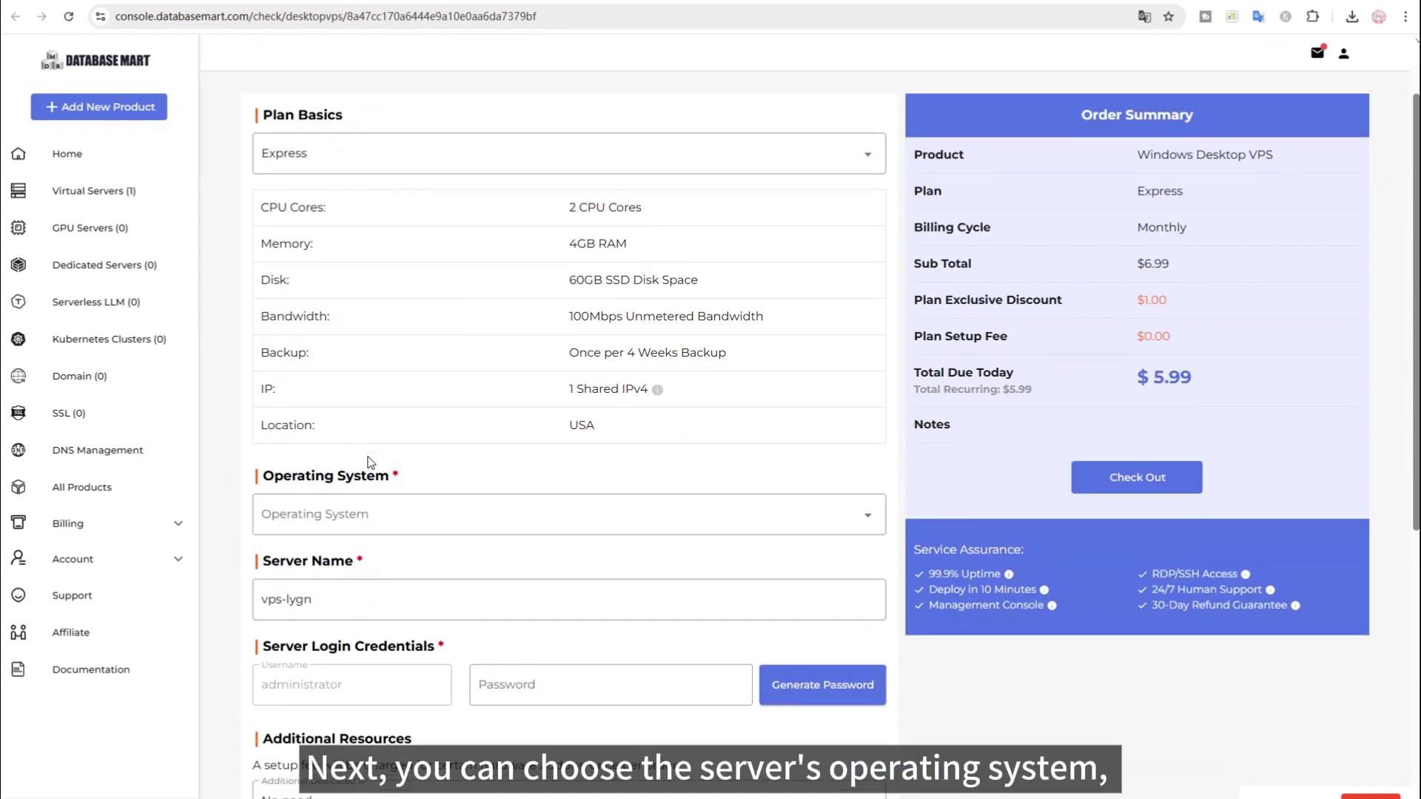
pyautogui.click(341, 454)
pyautogui.click(356, 456)
# Step: Rename the server to vps-test and enter a login password
pyautogui.scroll(-2, 523, 422)
pyautogui.click(333, 388)
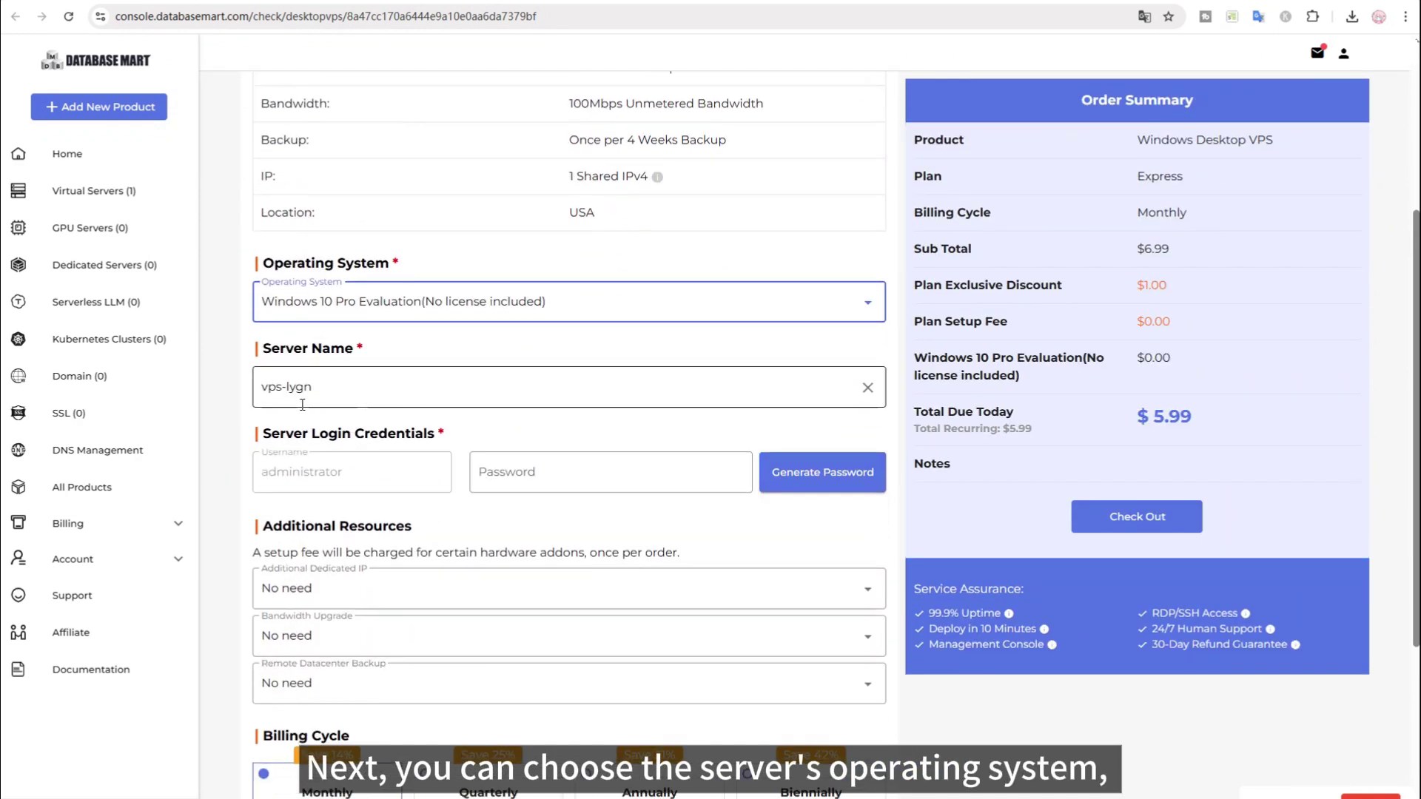
pyautogui.press('BackSpace')
pyautogui.press('BackSpace')
pyautogui.press('BackSpace')
pyautogui.press('BackSpace')
pyautogui.click(482, 472)
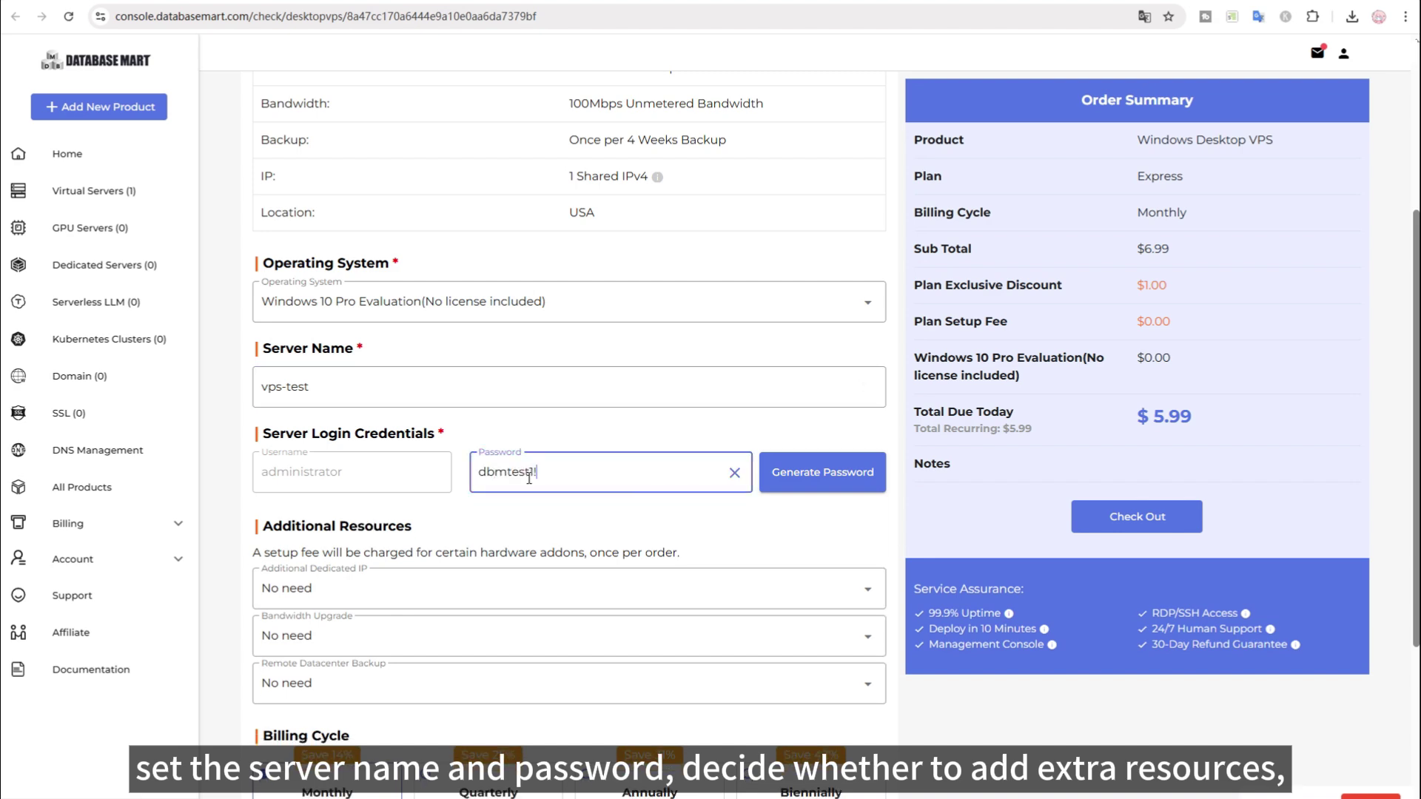
# Step: Keep the bandwidth upgrade at no additional resources
pyautogui.scroll(-2, 465, 480)
pyautogui.click(464, 480)
pyautogui.click(464, 444)
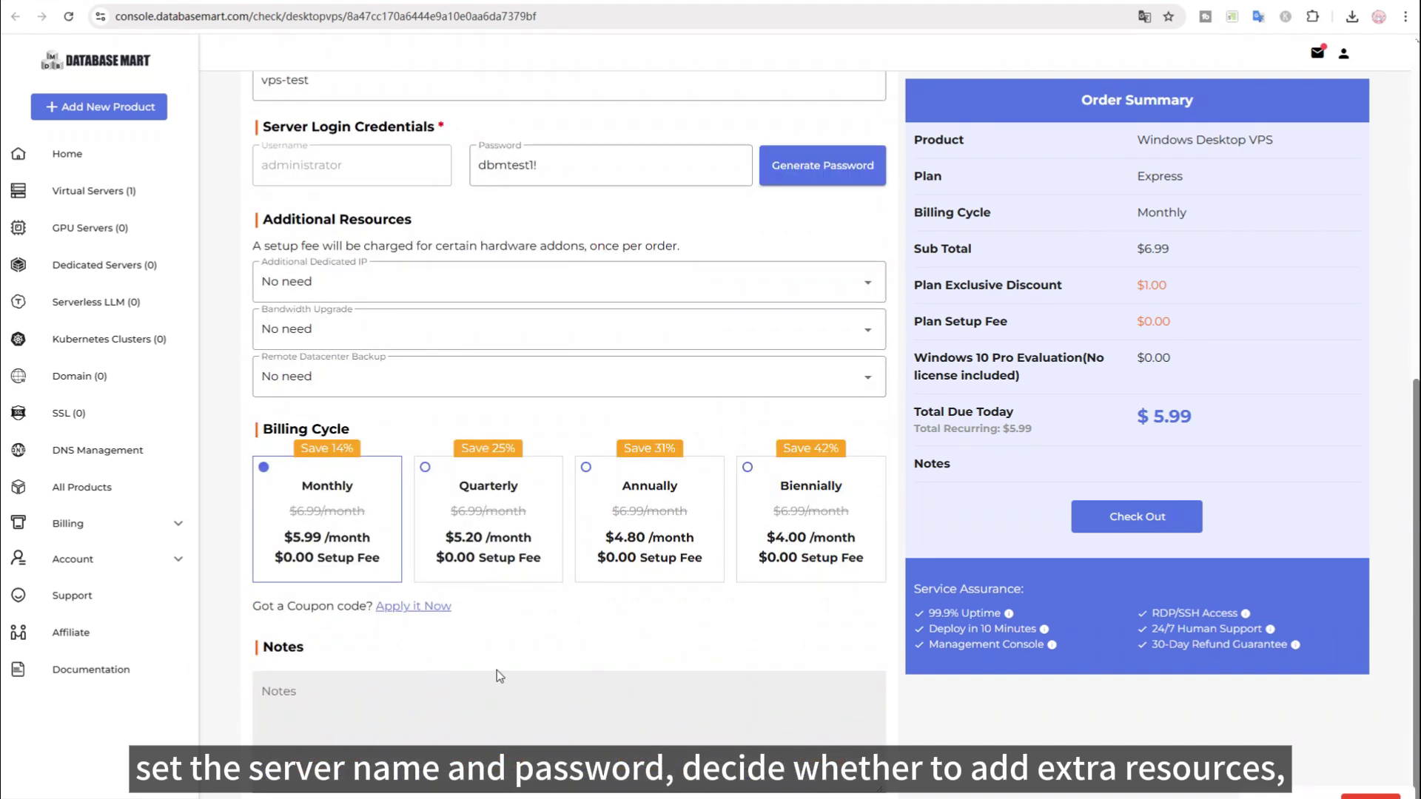
pyautogui.scroll(-2, 491, 673)
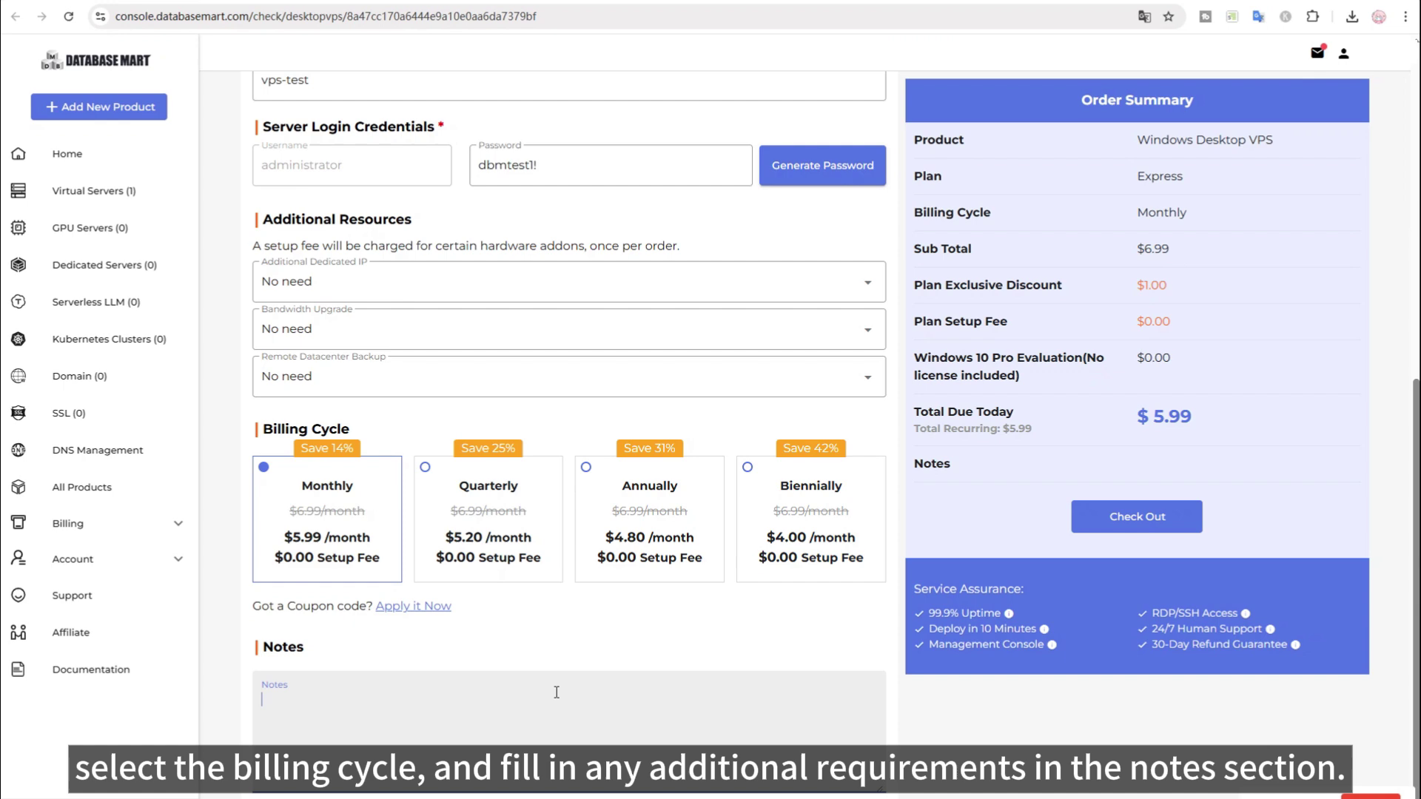
pyautogui.scroll(3, 792, 612)
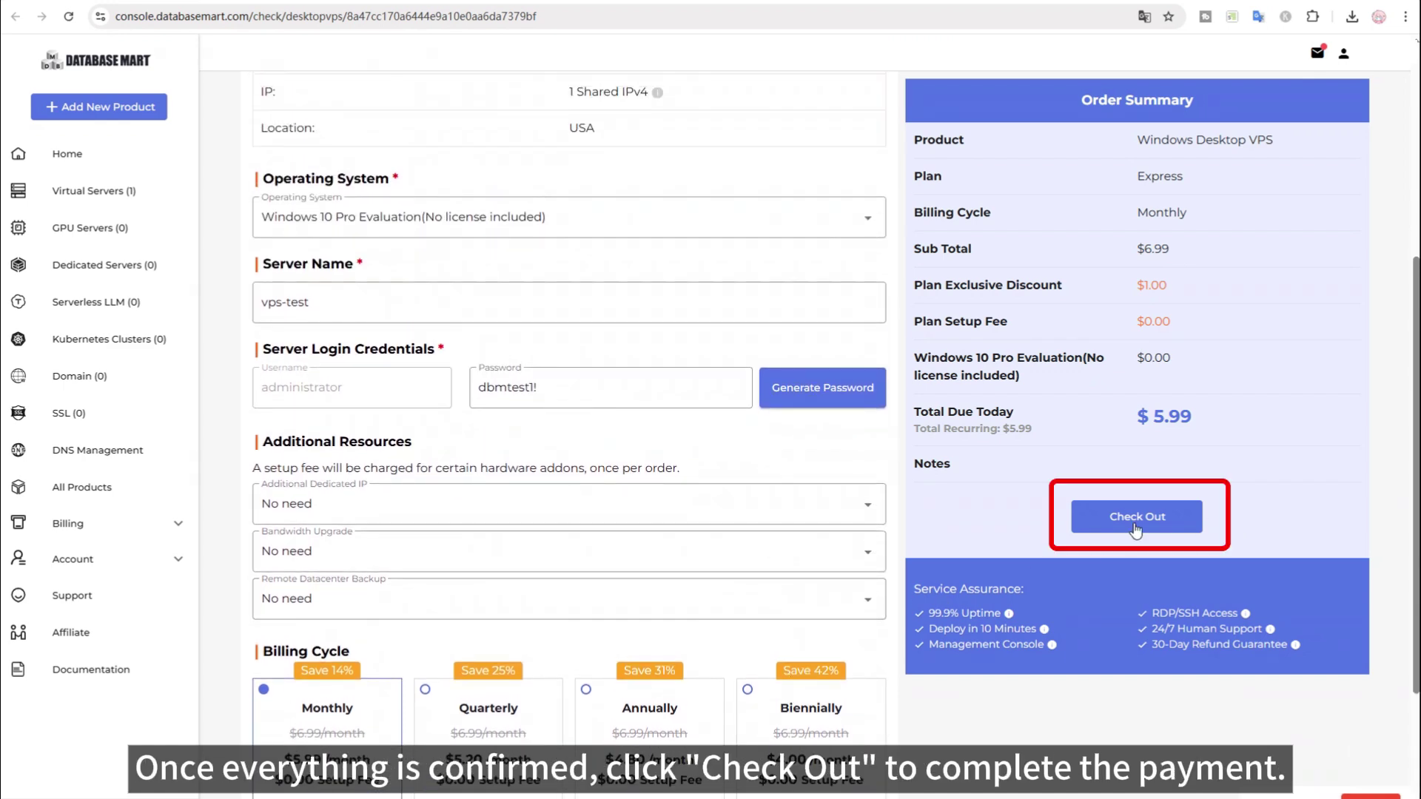
# Step: Check out and confirm the $5.99 vps-test order
pyautogui.click(1157, 512)
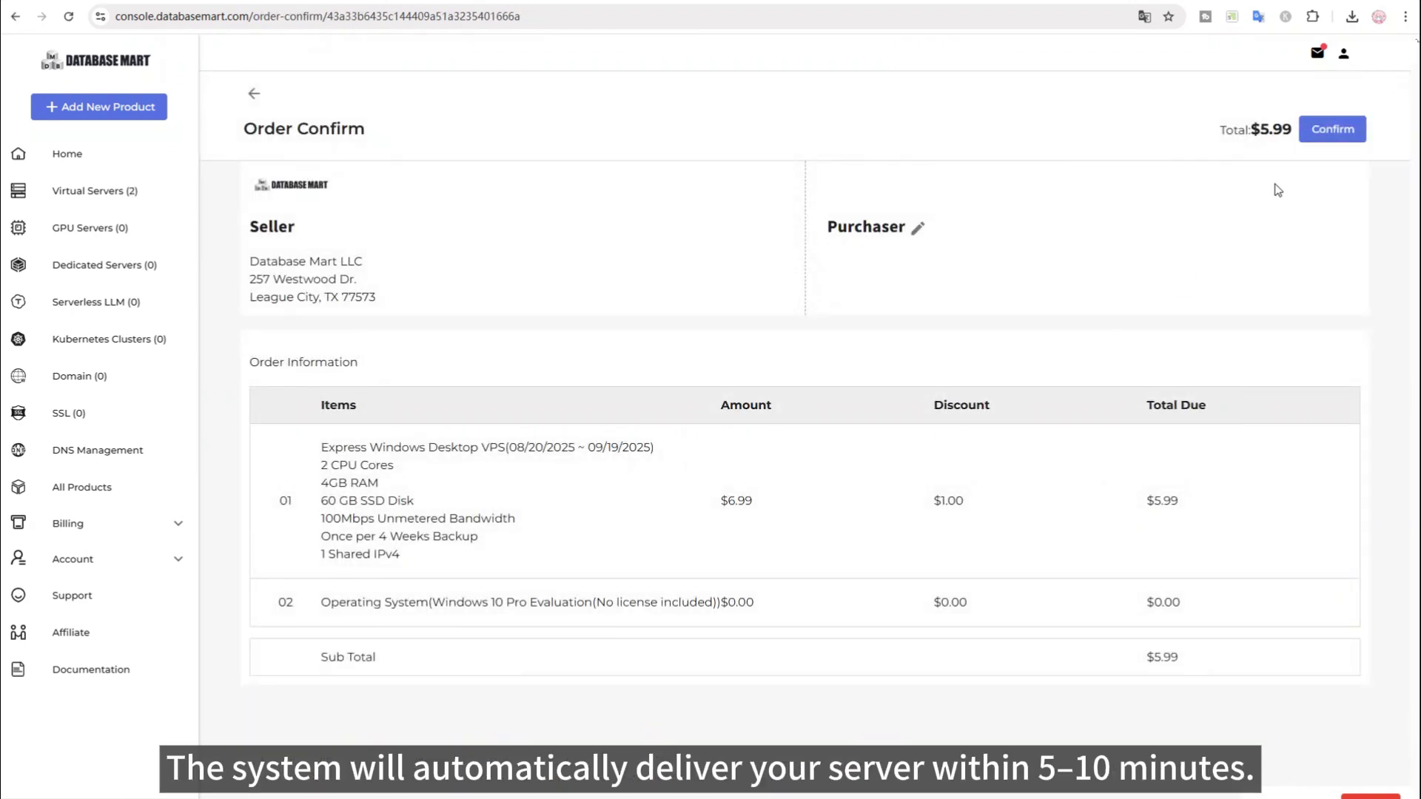
pyautogui.click(1338, 130)
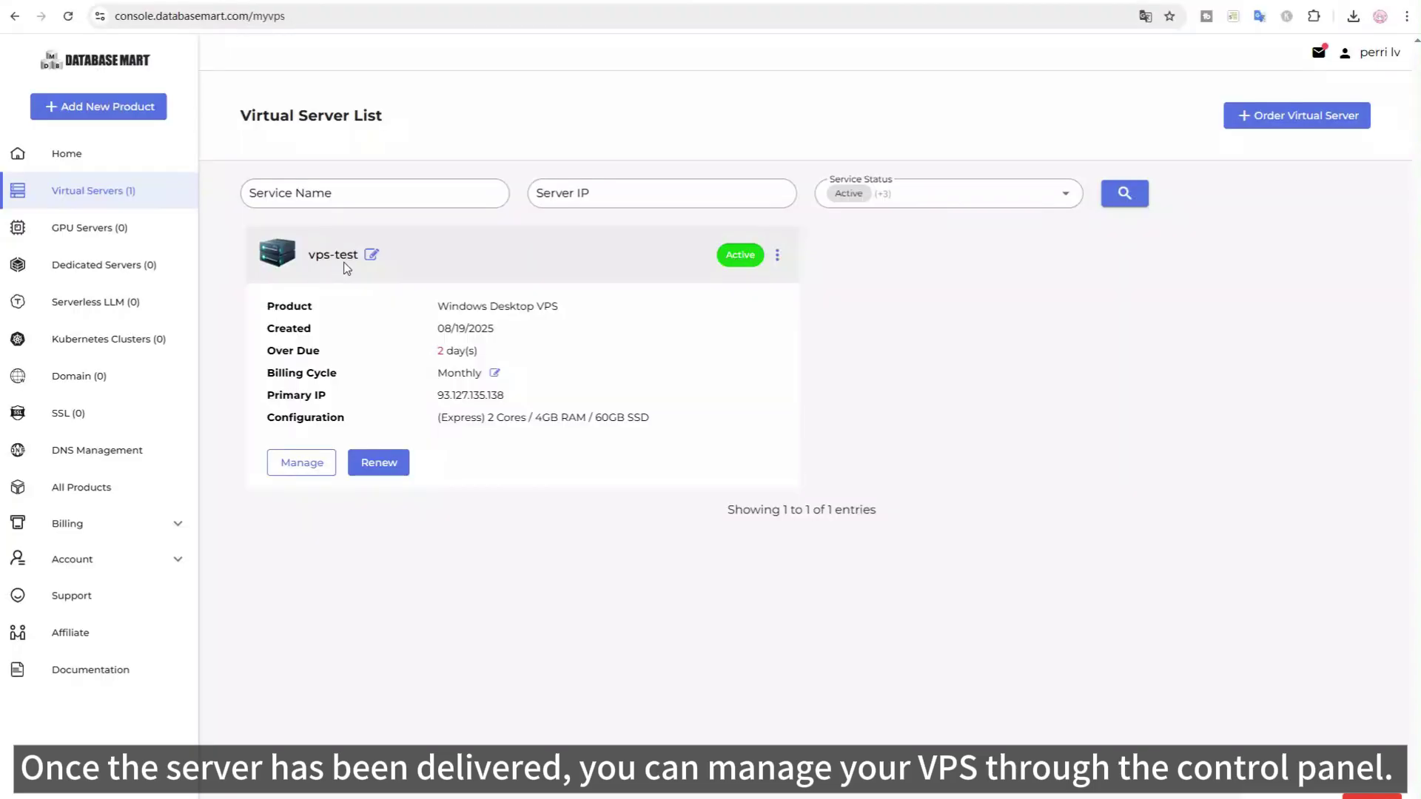
# Step: Open the vps-test Overview page via its Manage button
pyautogui.click(302, 463)
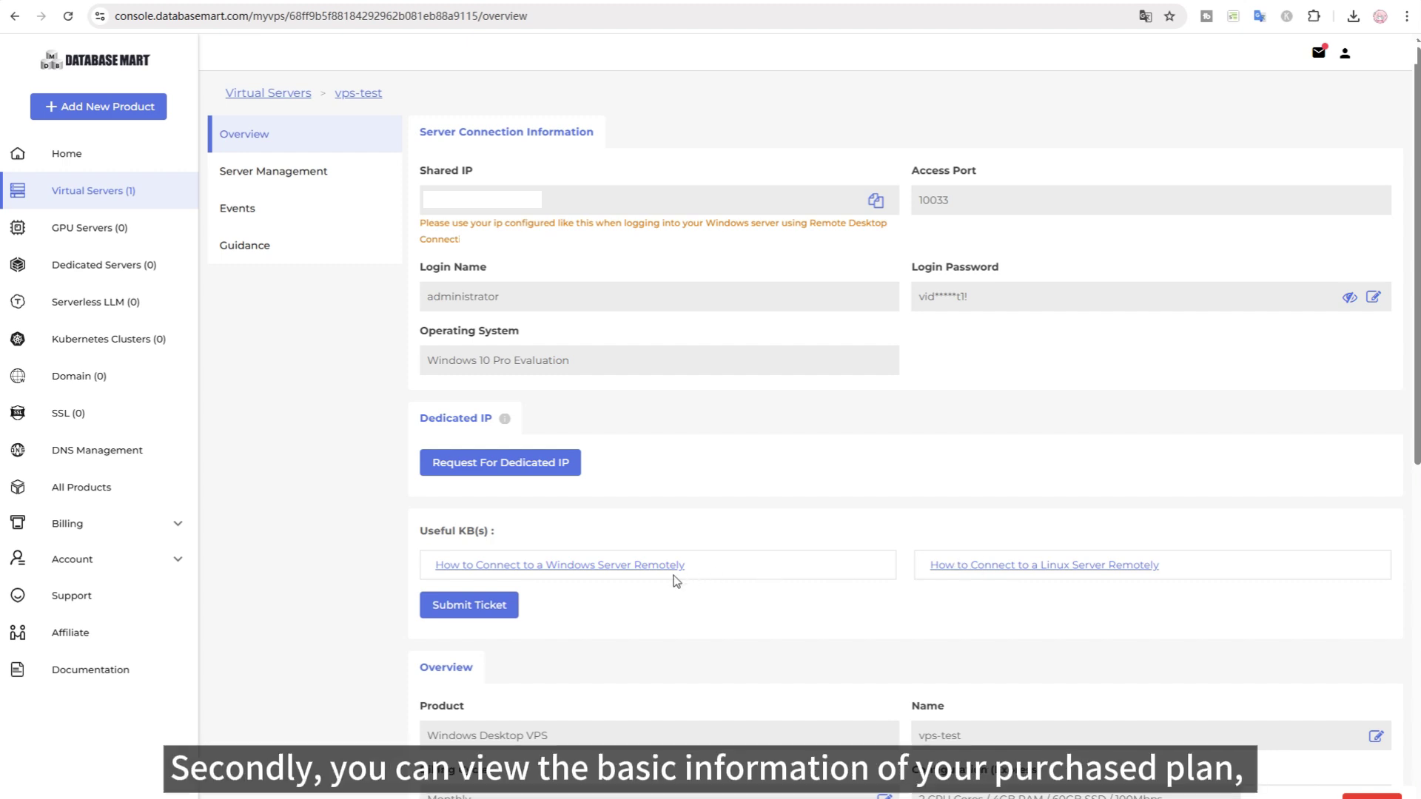
pyautogui.scroll(-5, 676, 581)
pyautogui.click(1375, 365)
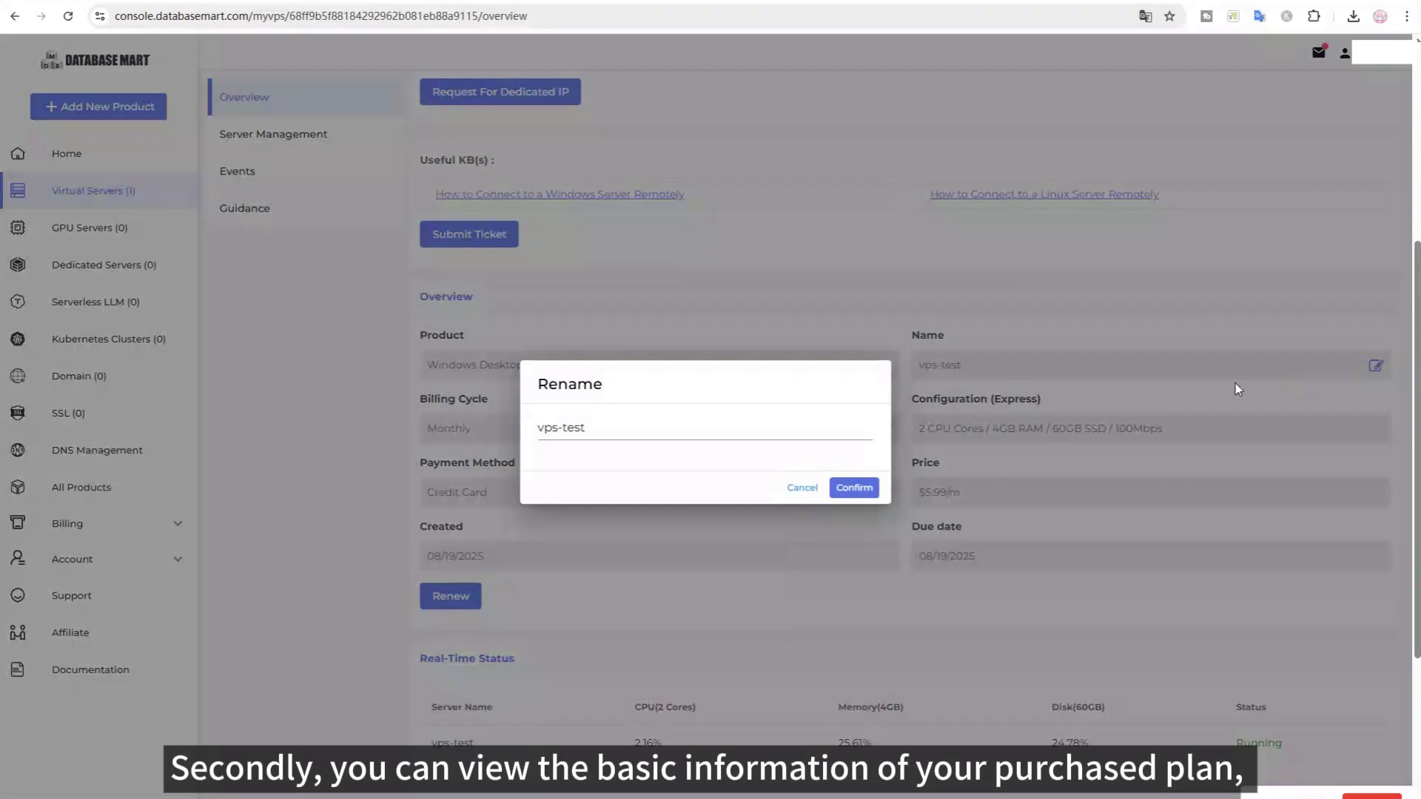
pyautogui.click(802, 487)
pyautogui.click(883, 429)
pyautogui.click(592, 486)
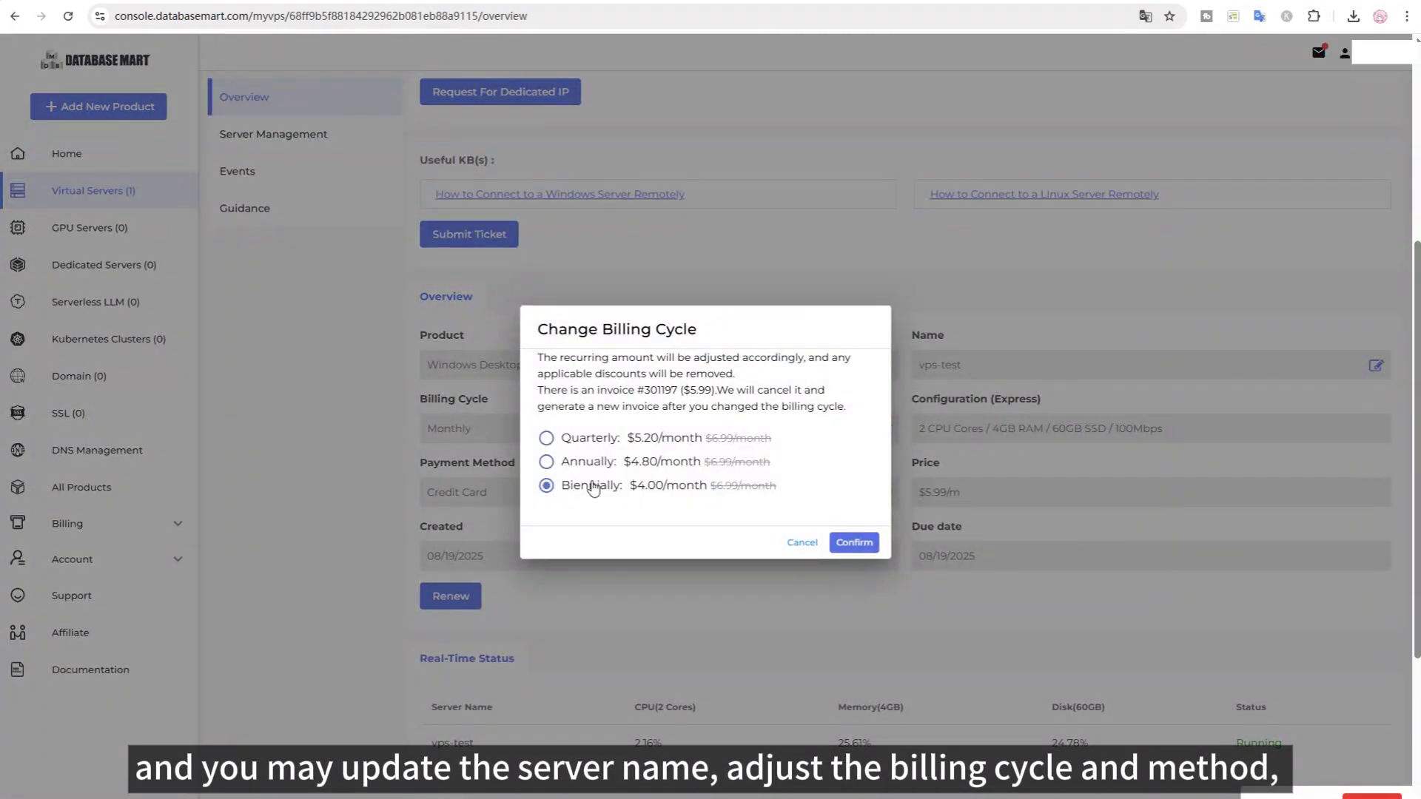
pyautogui.click(802, 543)
pyautogui.click(884, 493)
pyautogui.click(576, 450)
pyautogui.click(801, 504)
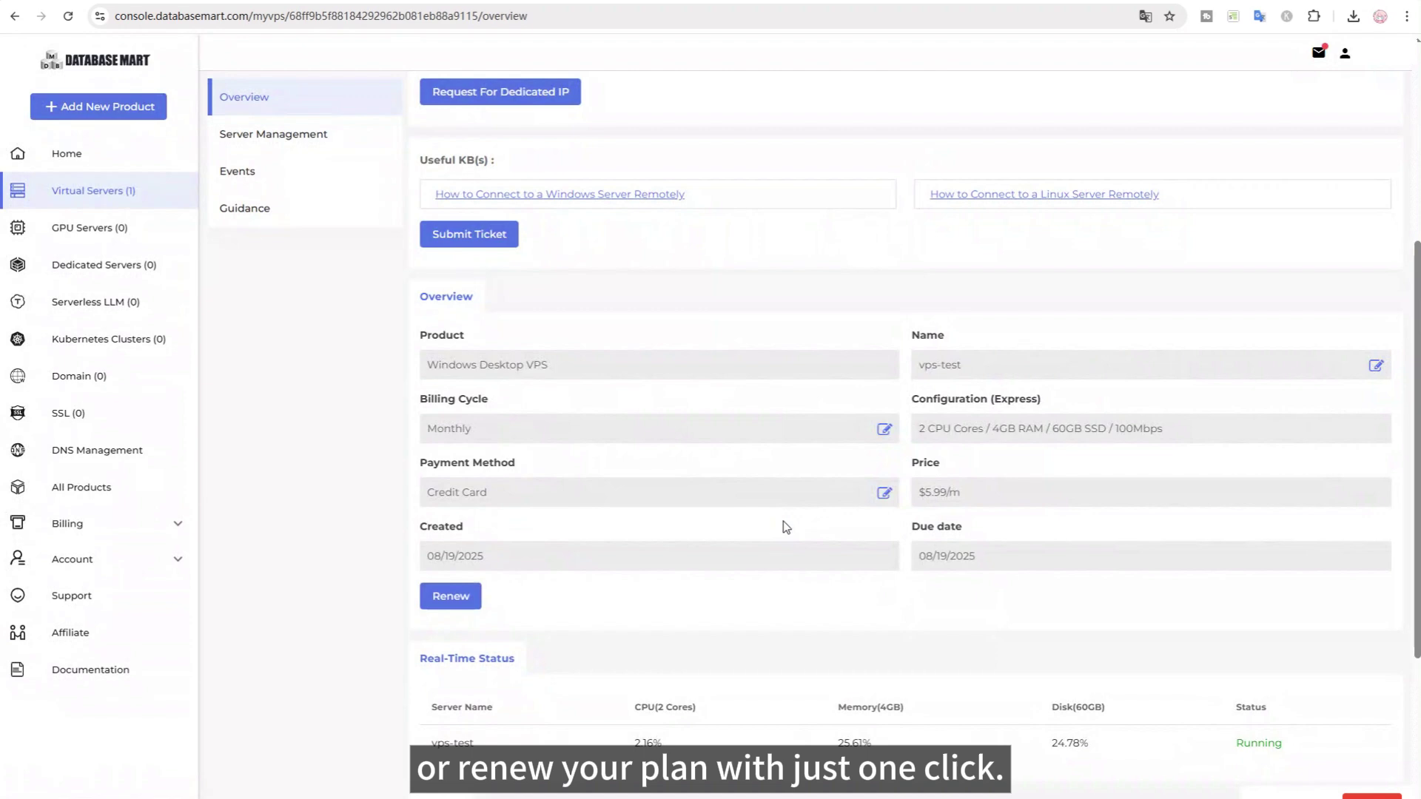
pyautogui.scroll(-1, 783, 521)
pyautogui.click(451, 522)
pyautogui.click(593, 502)
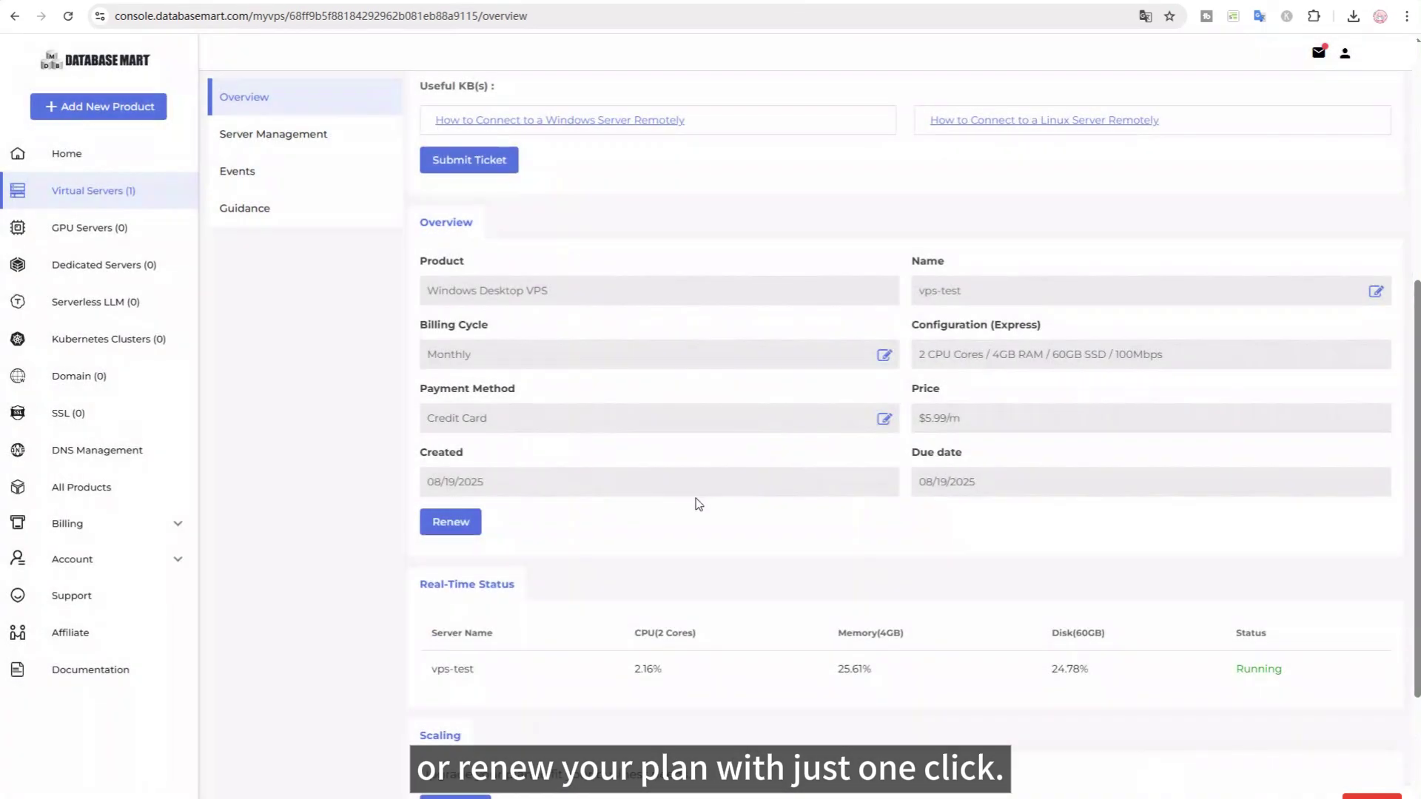
pyautogui.scroll(-3, 696, 499)
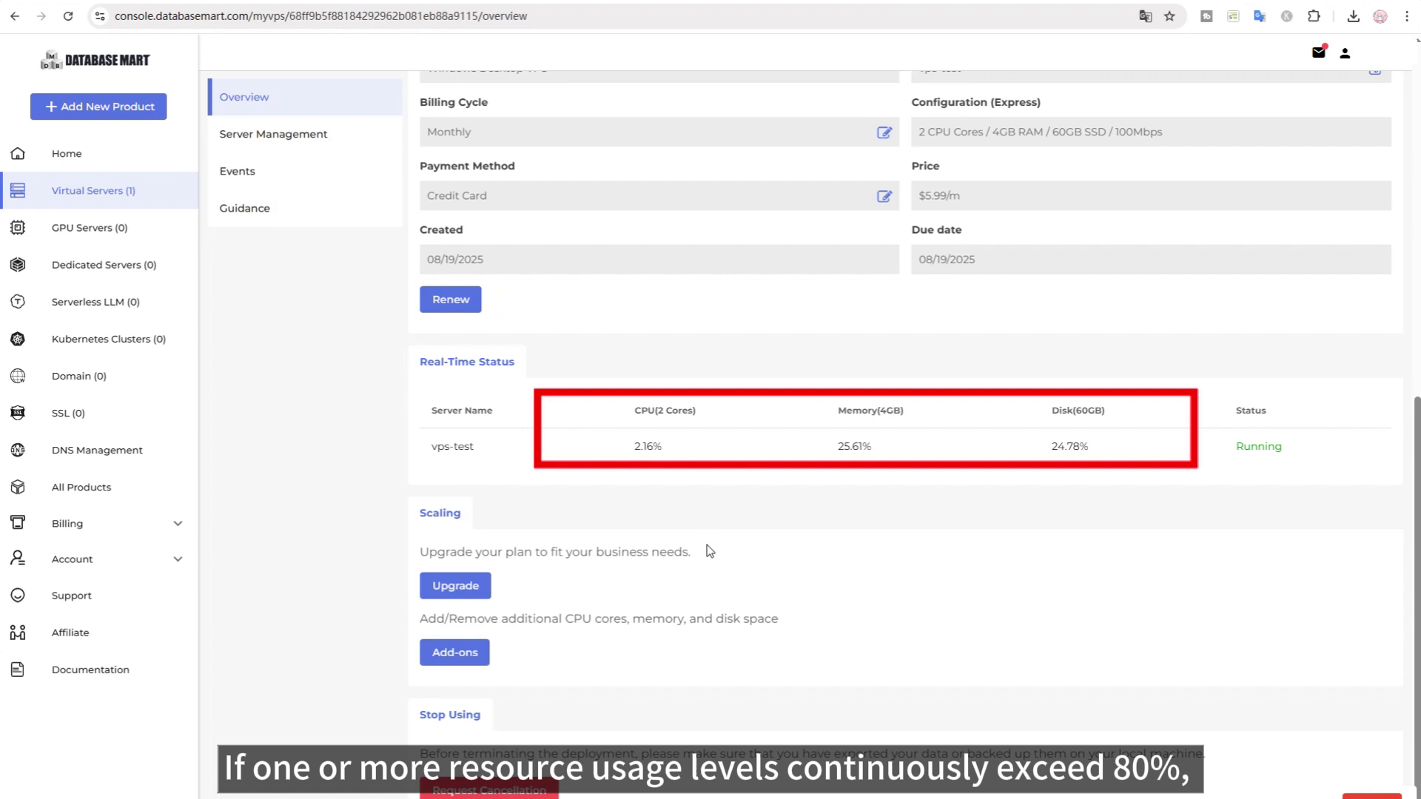
# Step: Preview an upgrade to the Basic plan, close it unsubmitted, then open the Add-ons dialog
pyautogui.scroll(-1, 515, 584)
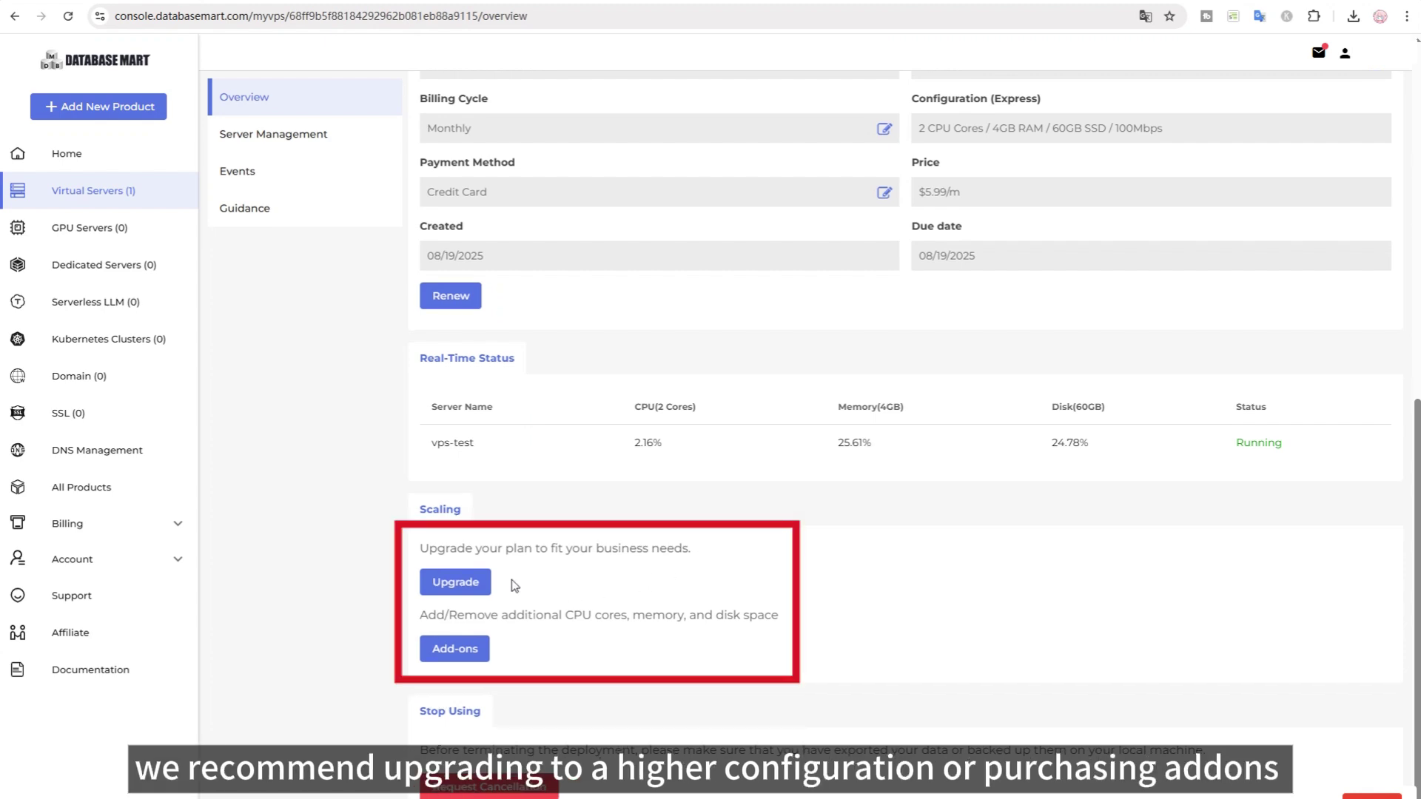
pyautogui.click(465, 590)
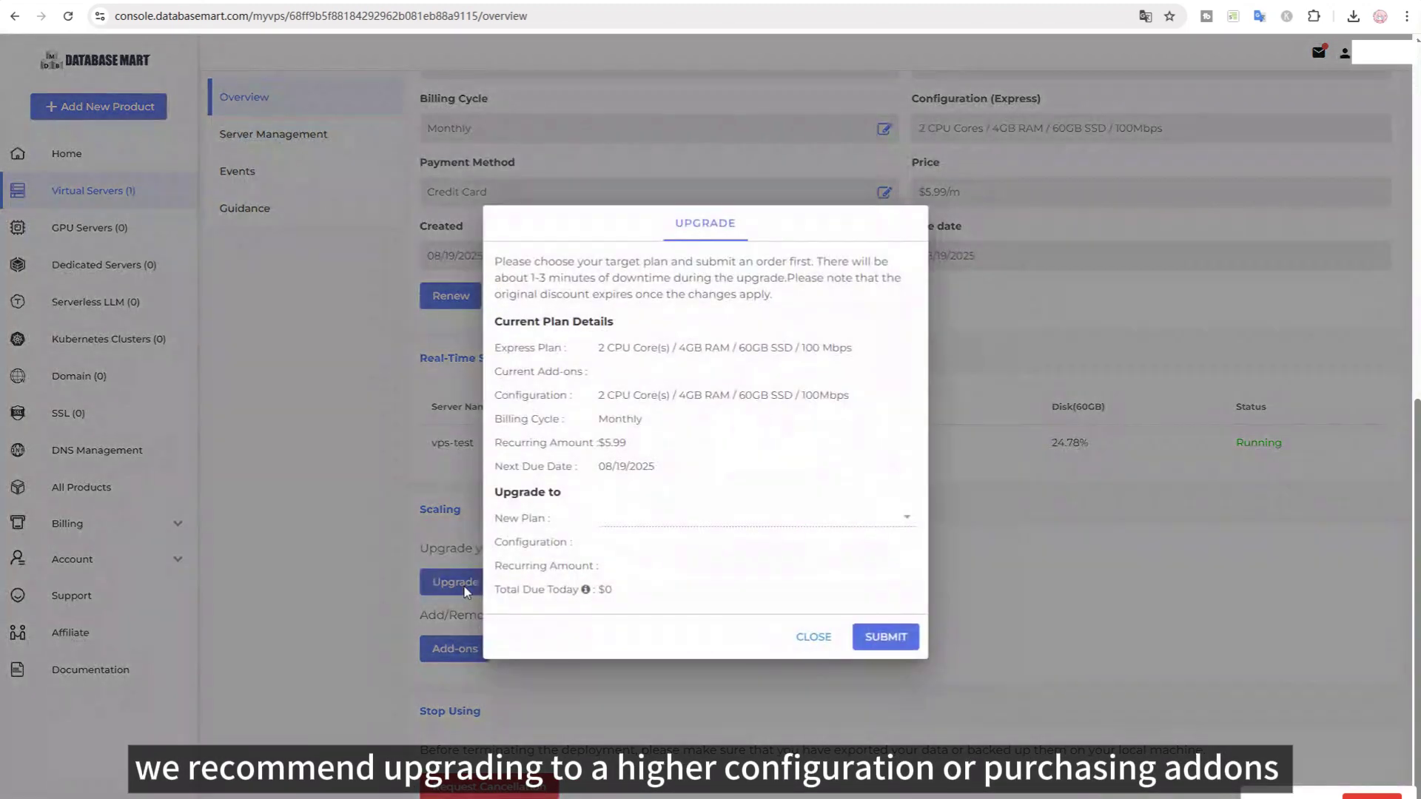
pyautogui.click(906, 519)
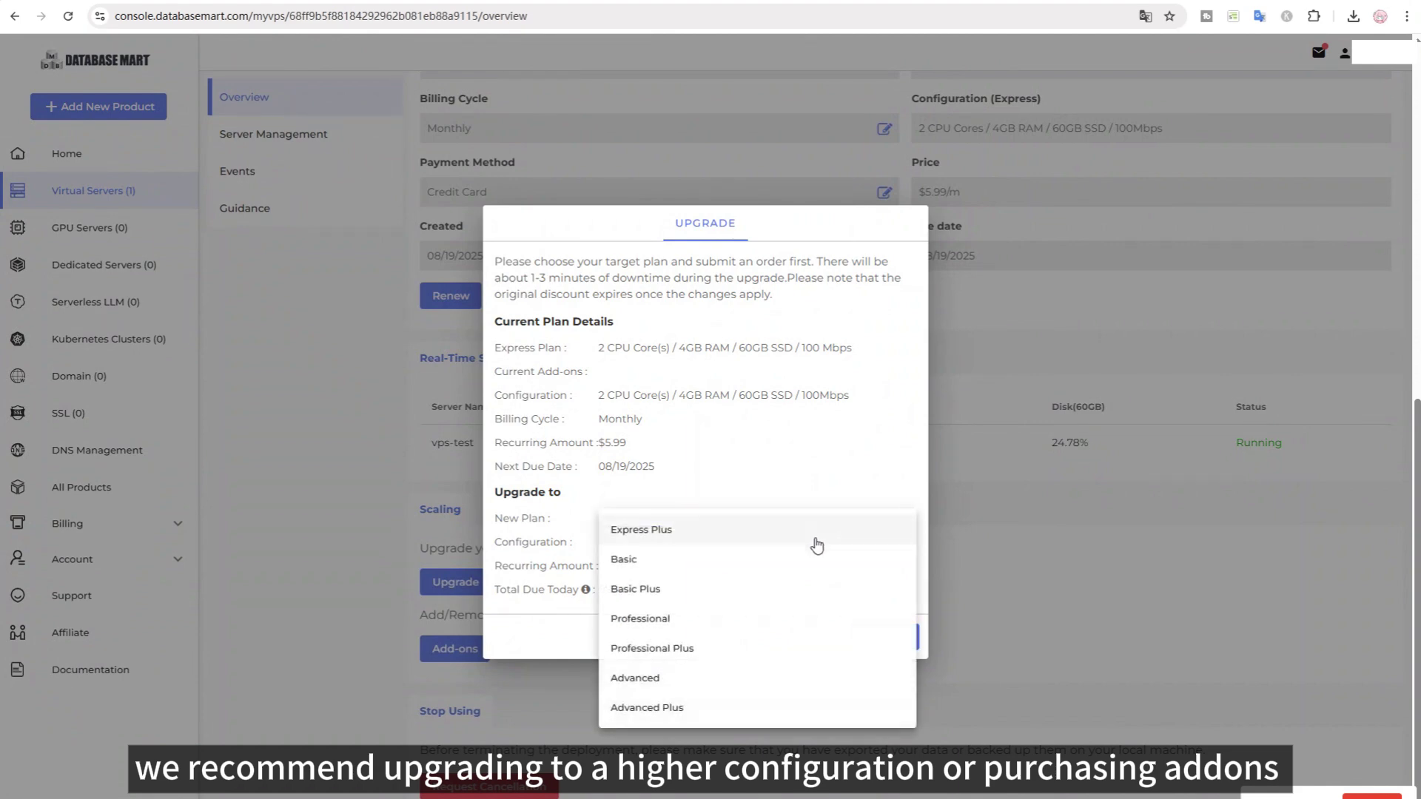
pyautogui.click(641, 563)
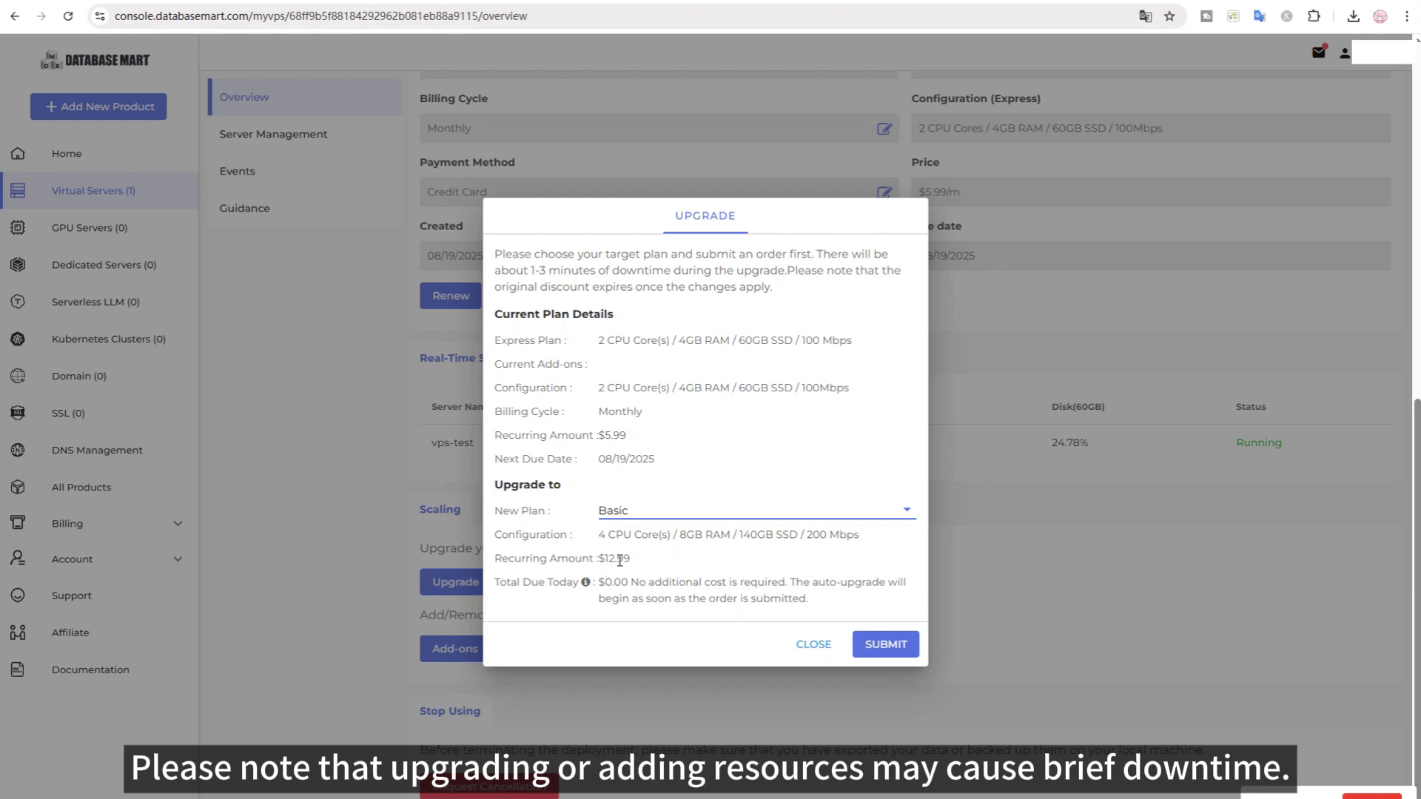
pyautogui.click(812, 645)
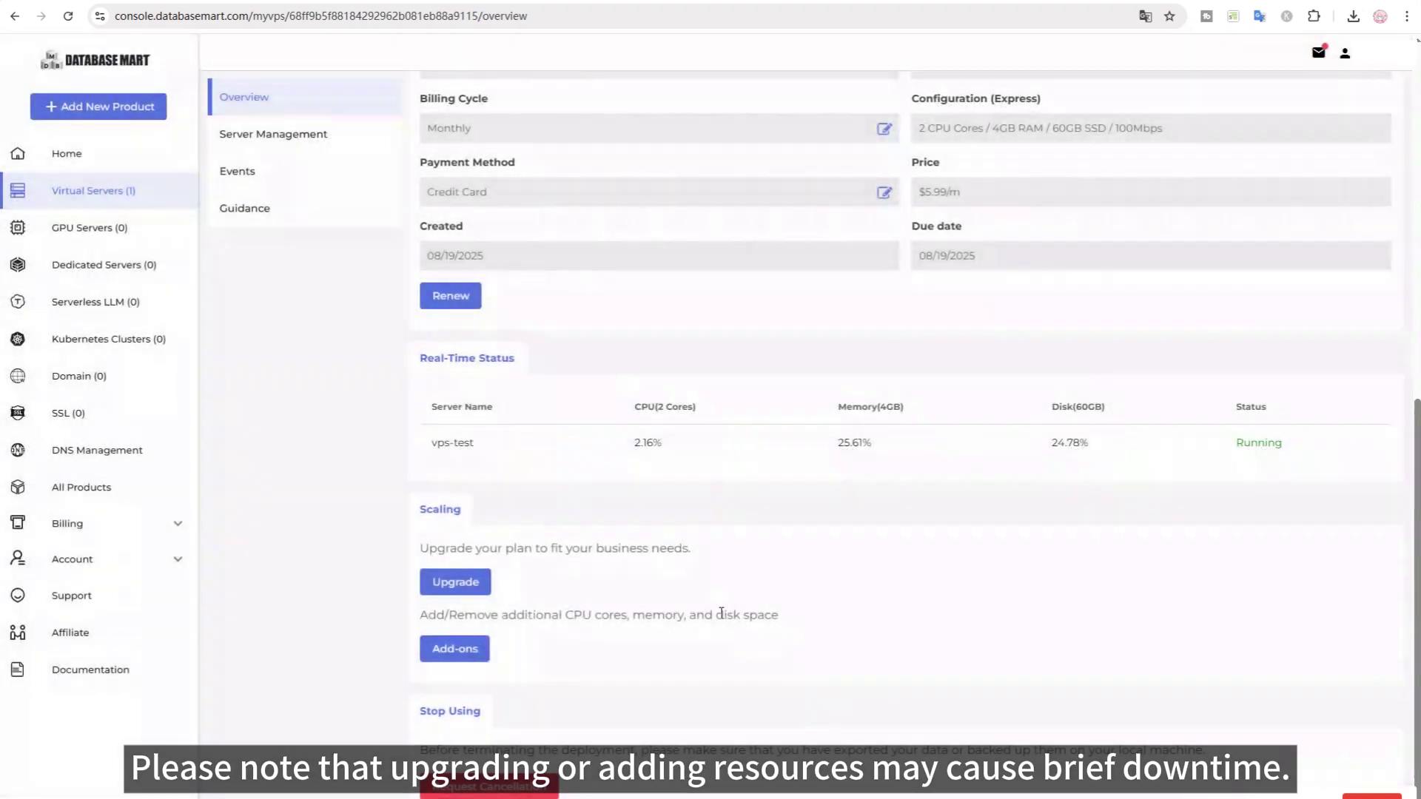
pyautogui.click(454, 650)
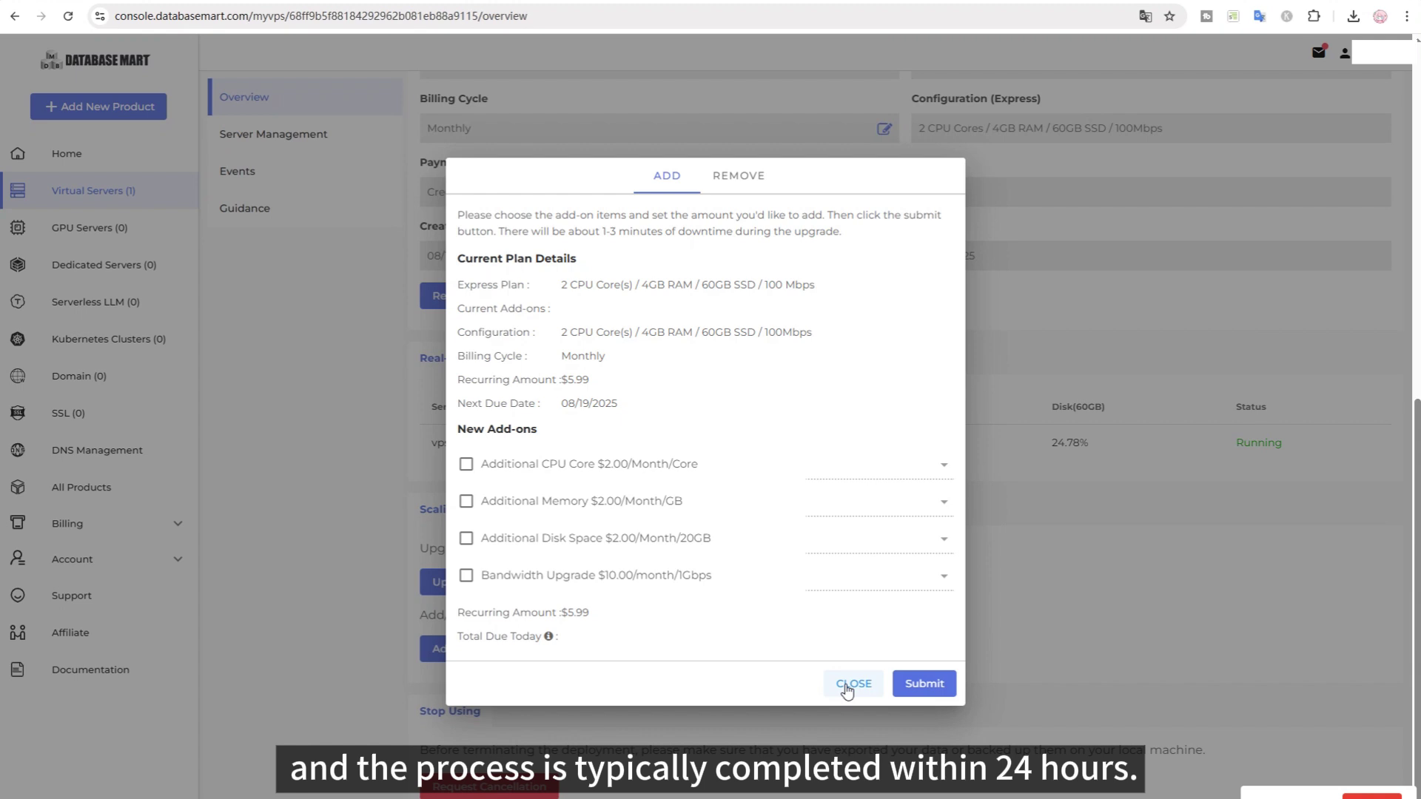
# Step: Close the Add-ons dialog without ordering and open vps-test Server Management
pyautogui.click(848, 690)
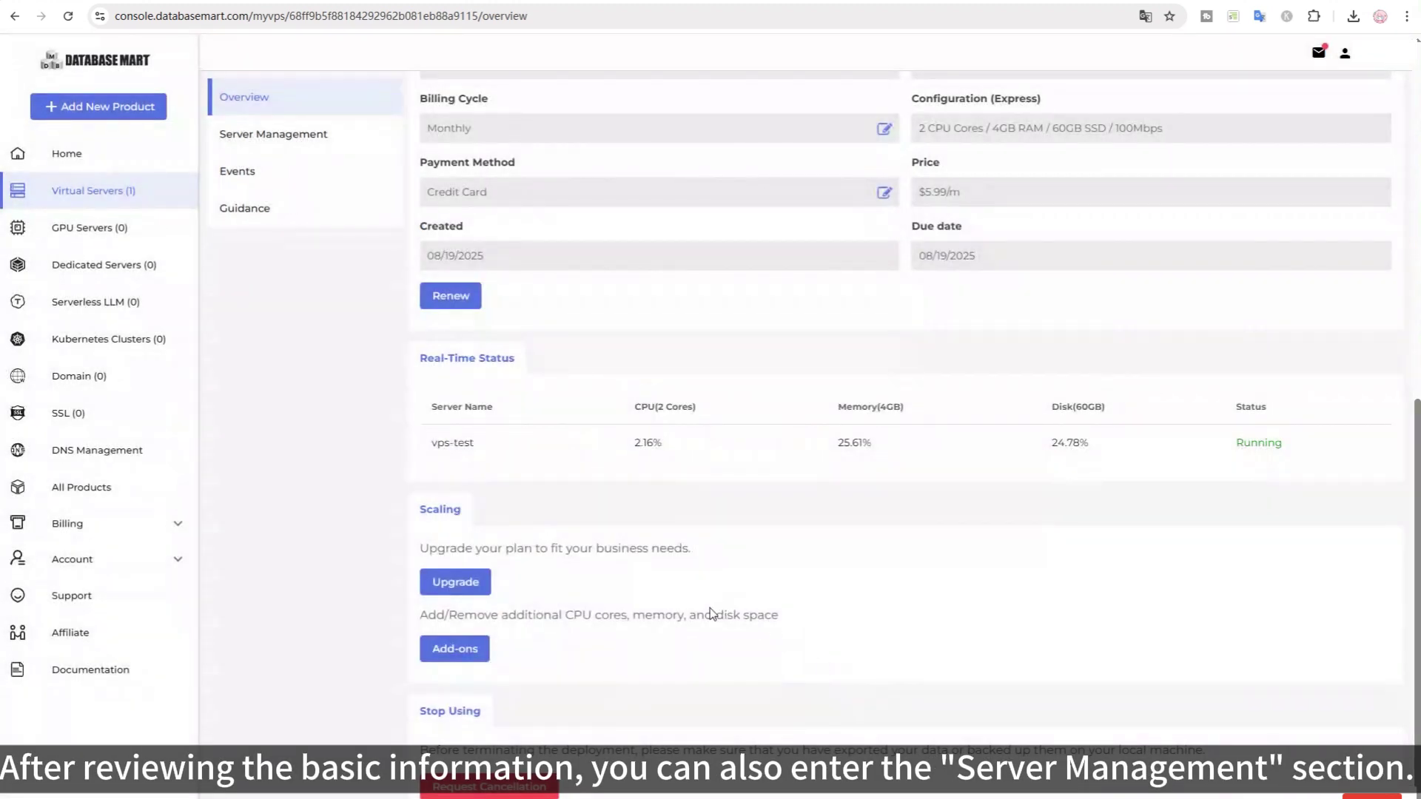
pyautogui.click(295, 141)
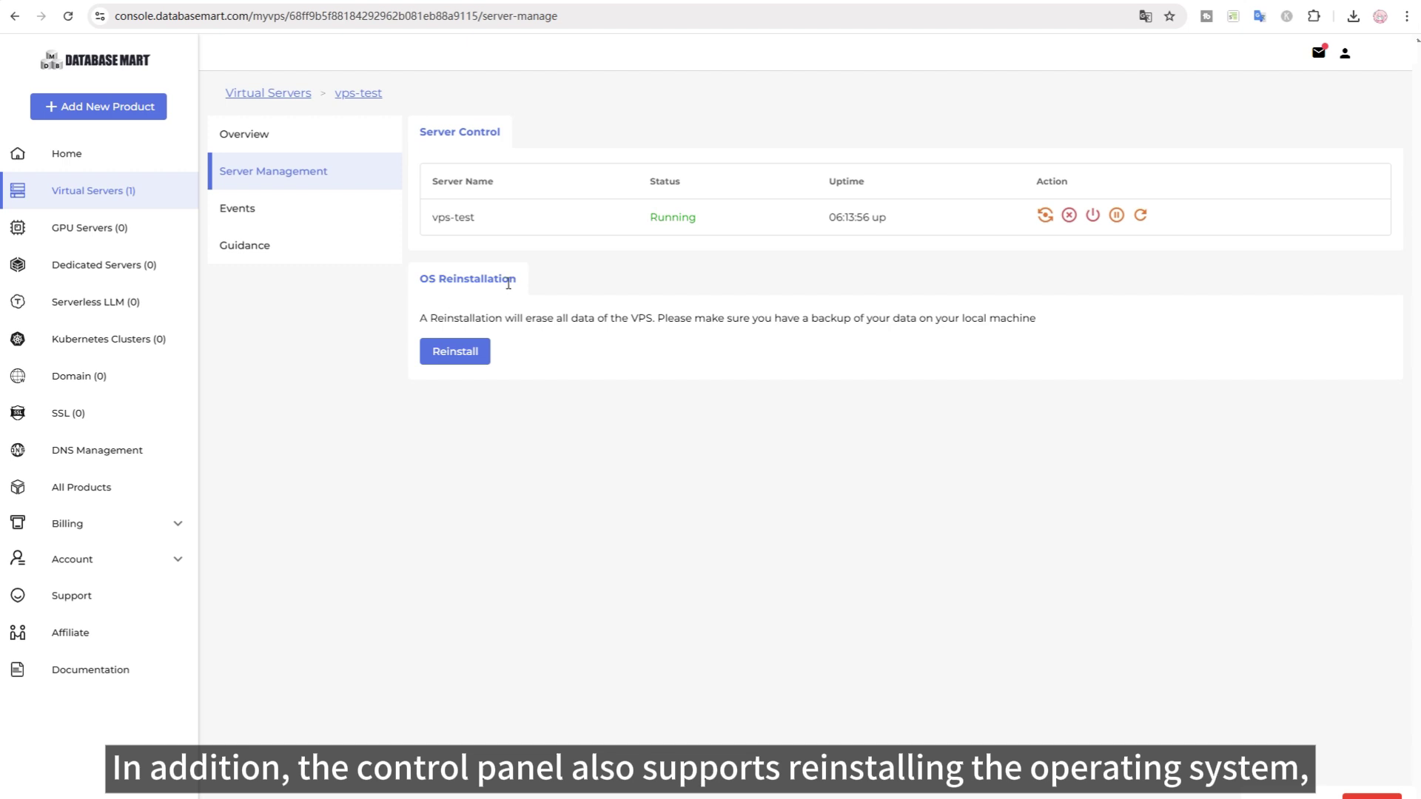
pyautogui.click(455, 353)
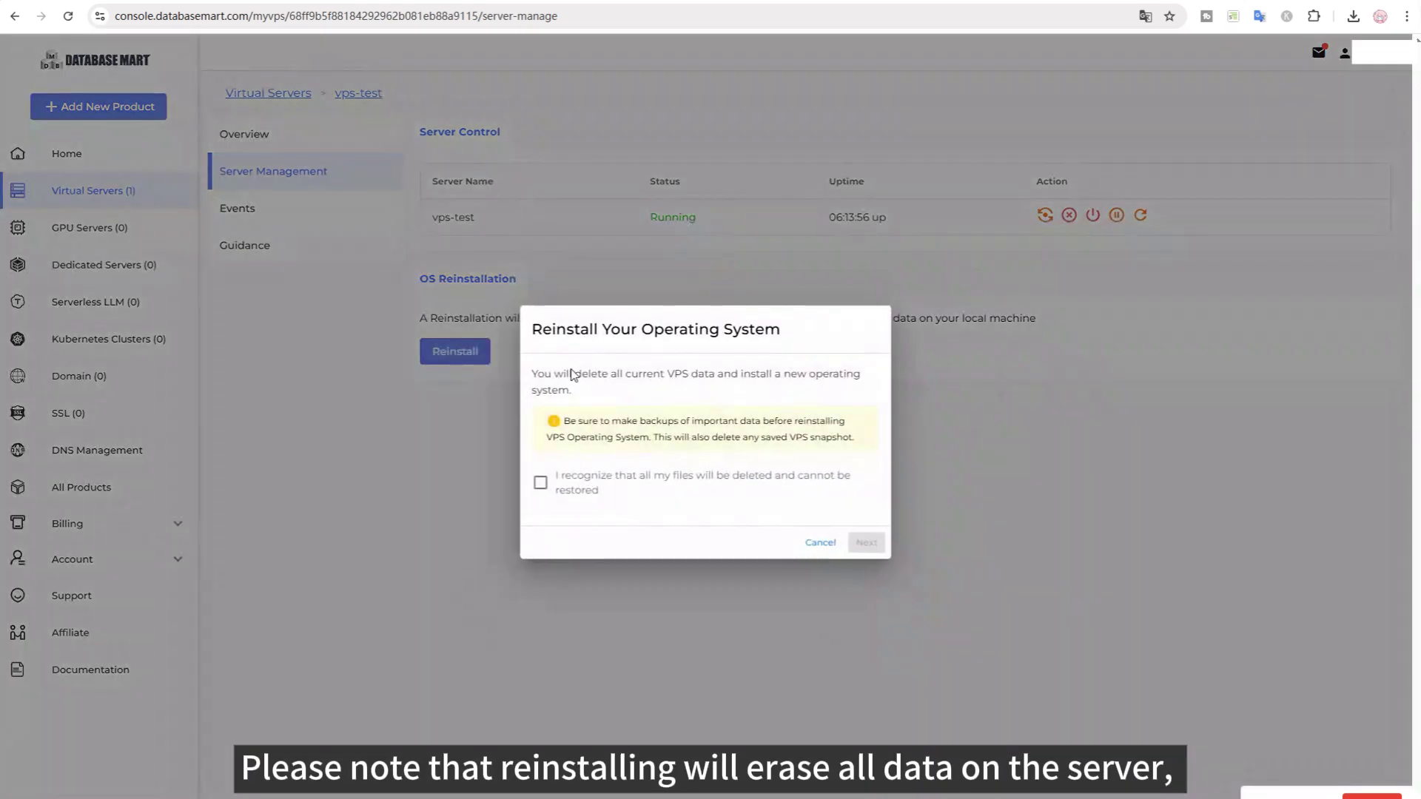
pyautogui.click(540, 484)
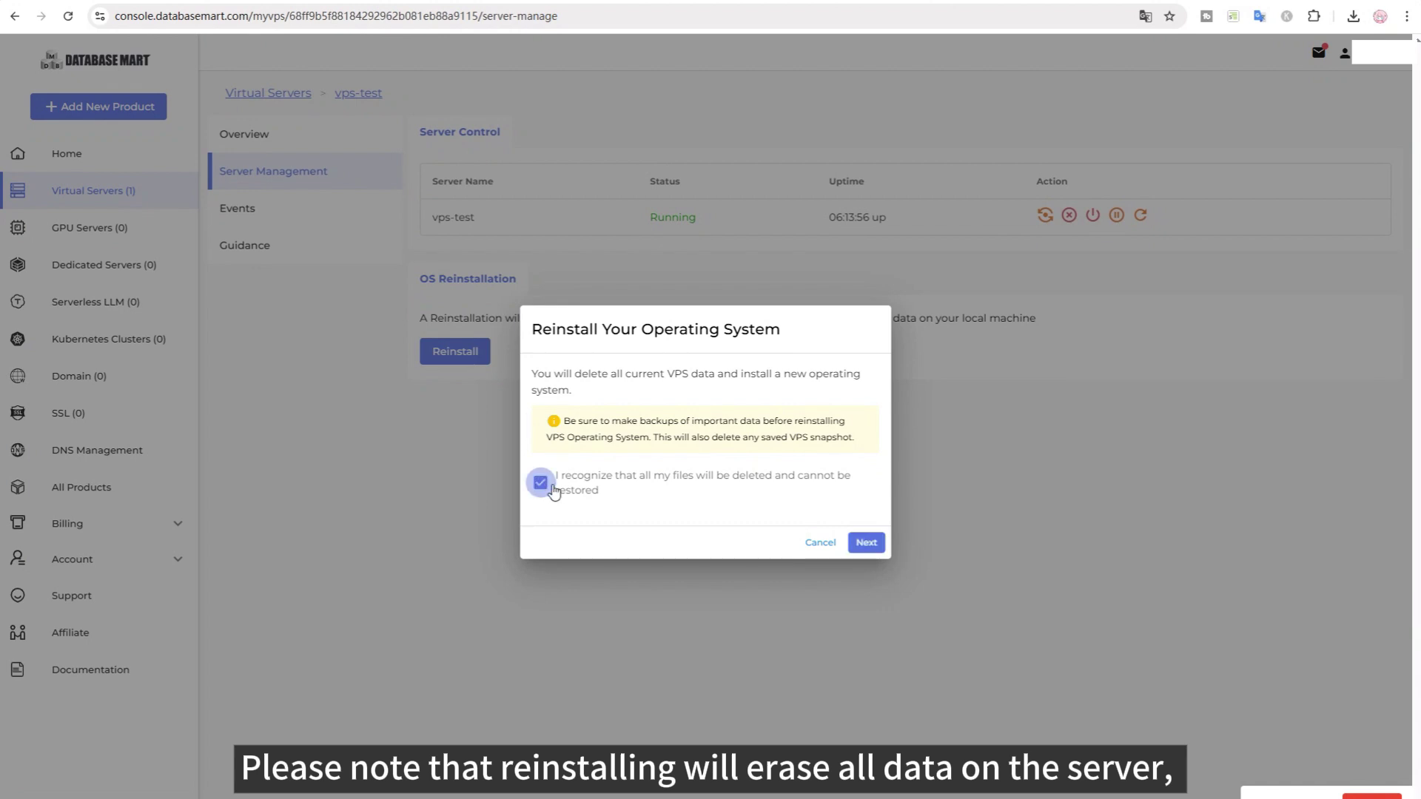
pyautogui.click(821, 544)
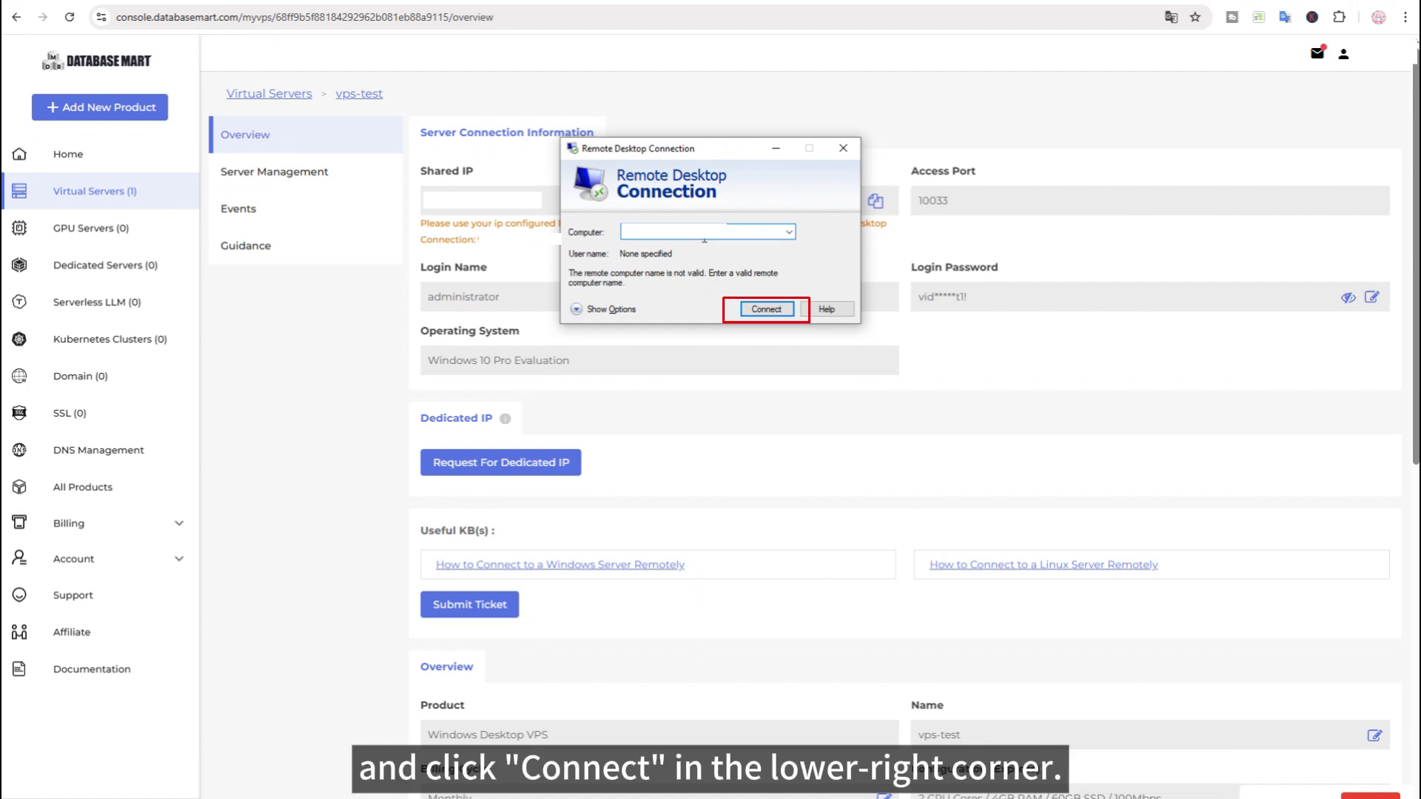
# Step: Connect to the VPS as administrator with remembered credentials, accepting its certificate permanently
pyautogui.hotkey('ctrl', 'v')
pyautogui.click(777, 308)
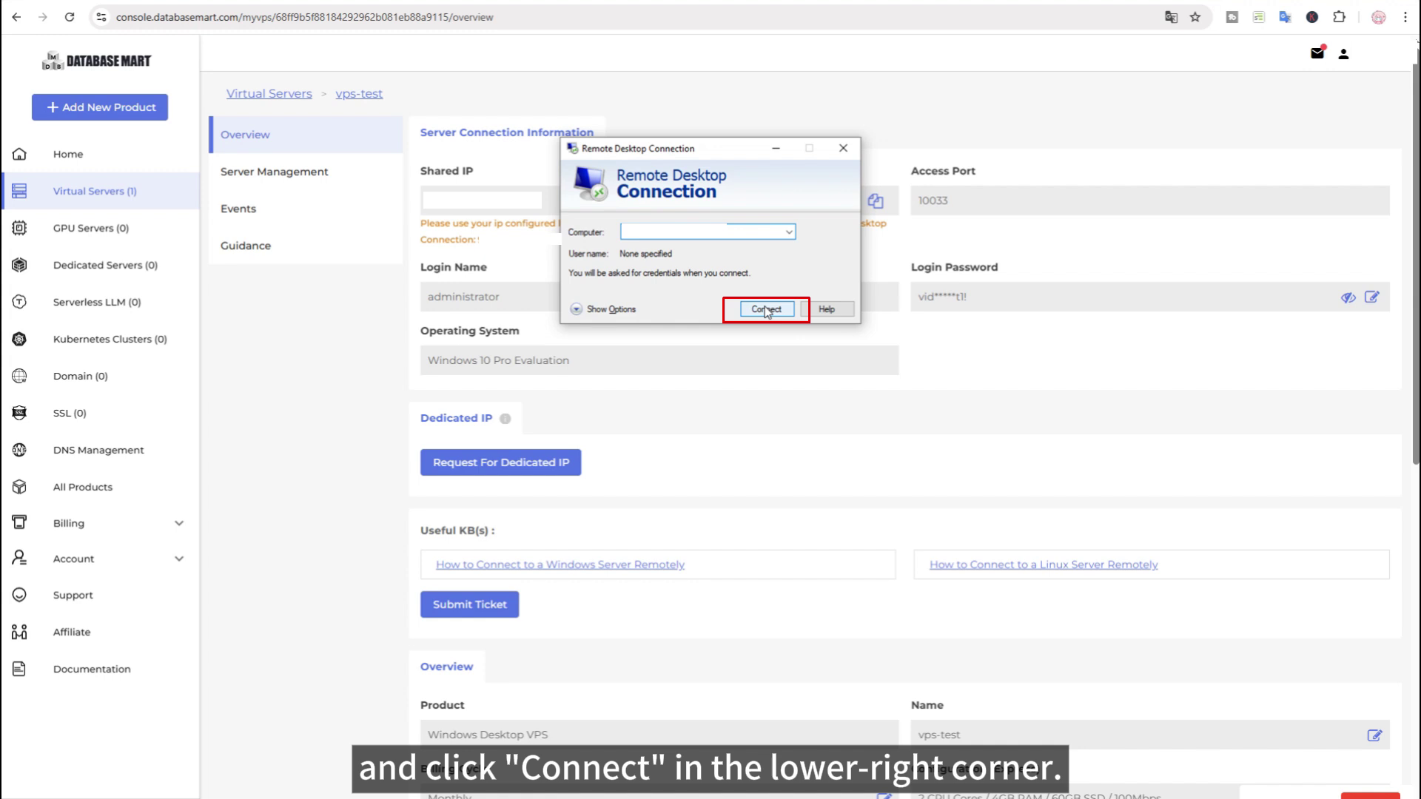
pyautogui.write('administrator')
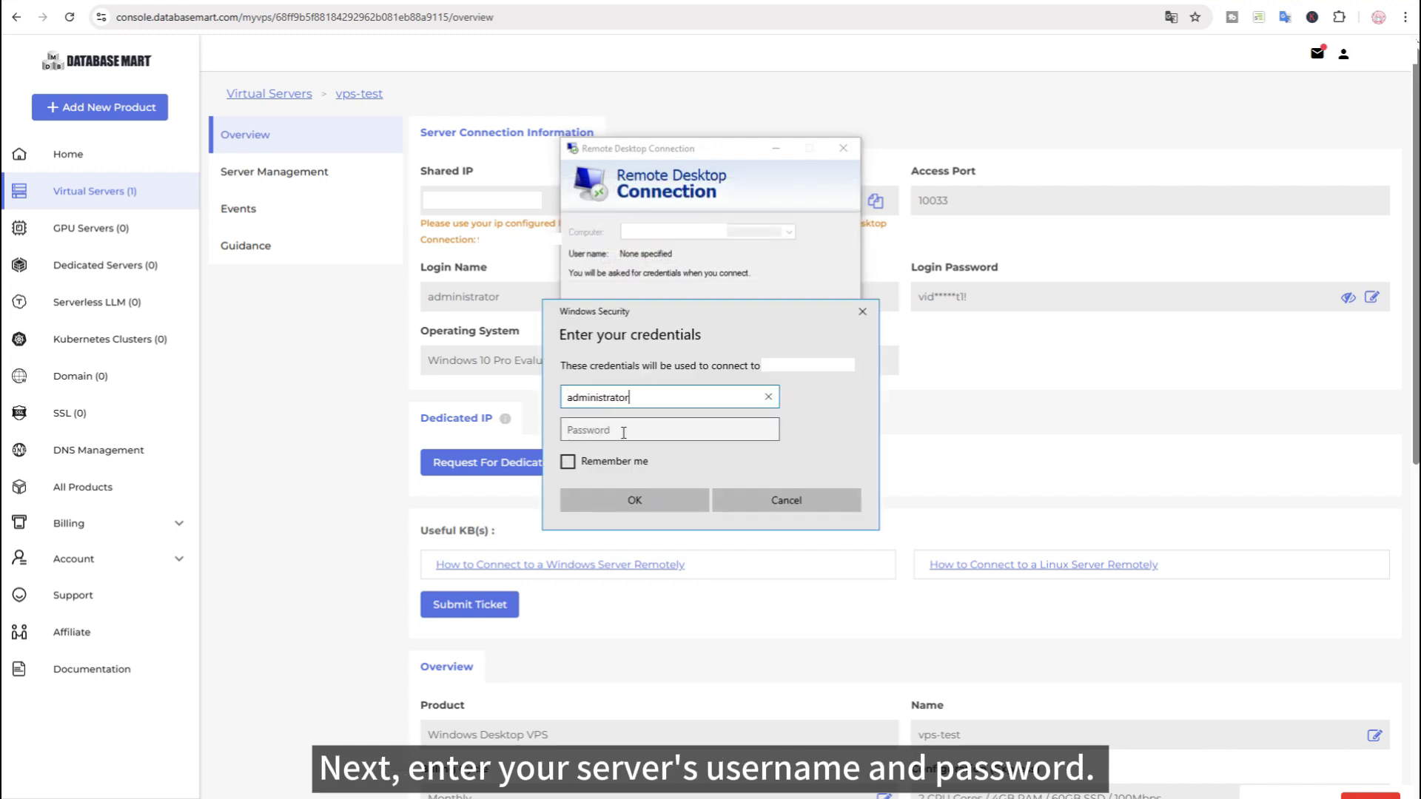
pyautogui.click(628, 430)
pyautogui.write('•••••••••••')
pyautogui.click(568, 462)
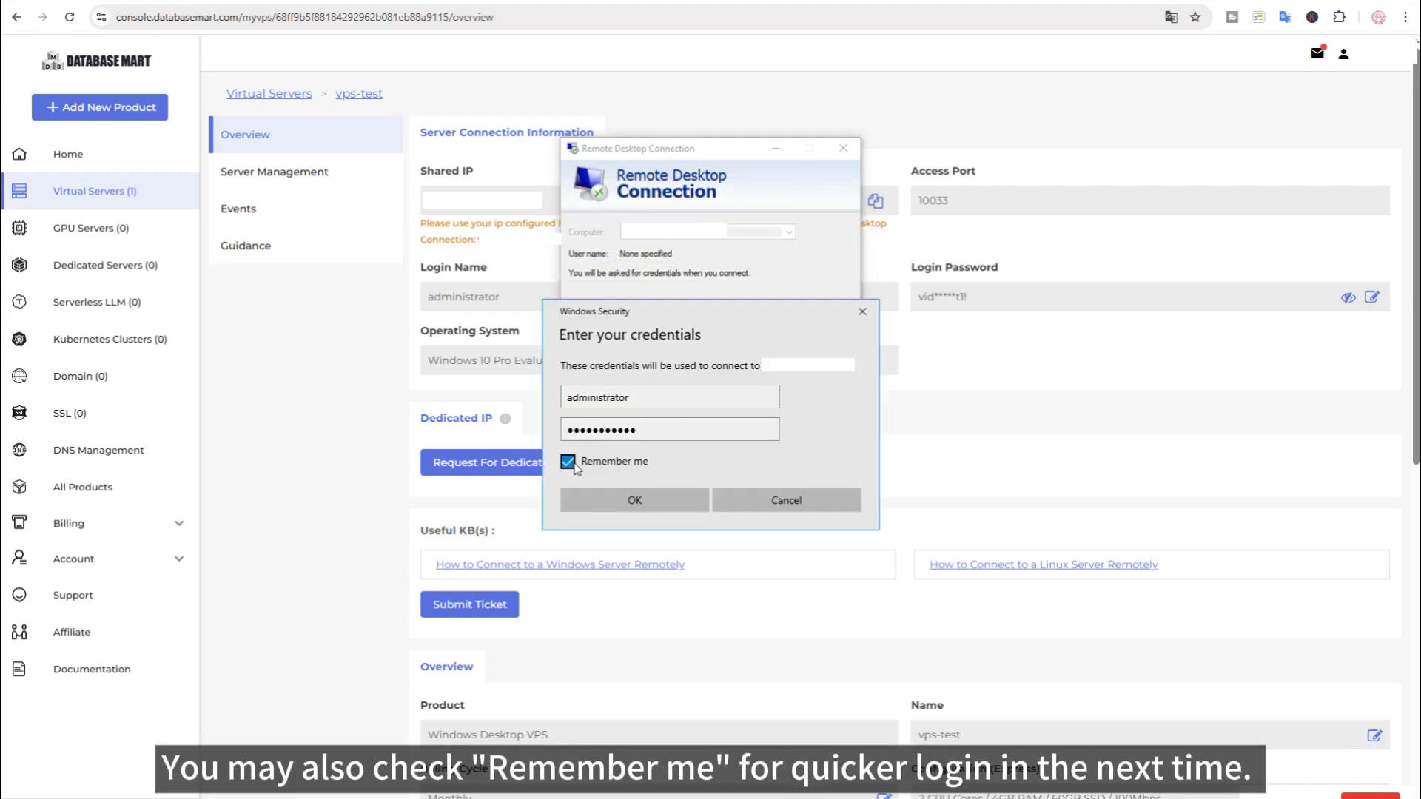
pyautogui.click(629, 503)
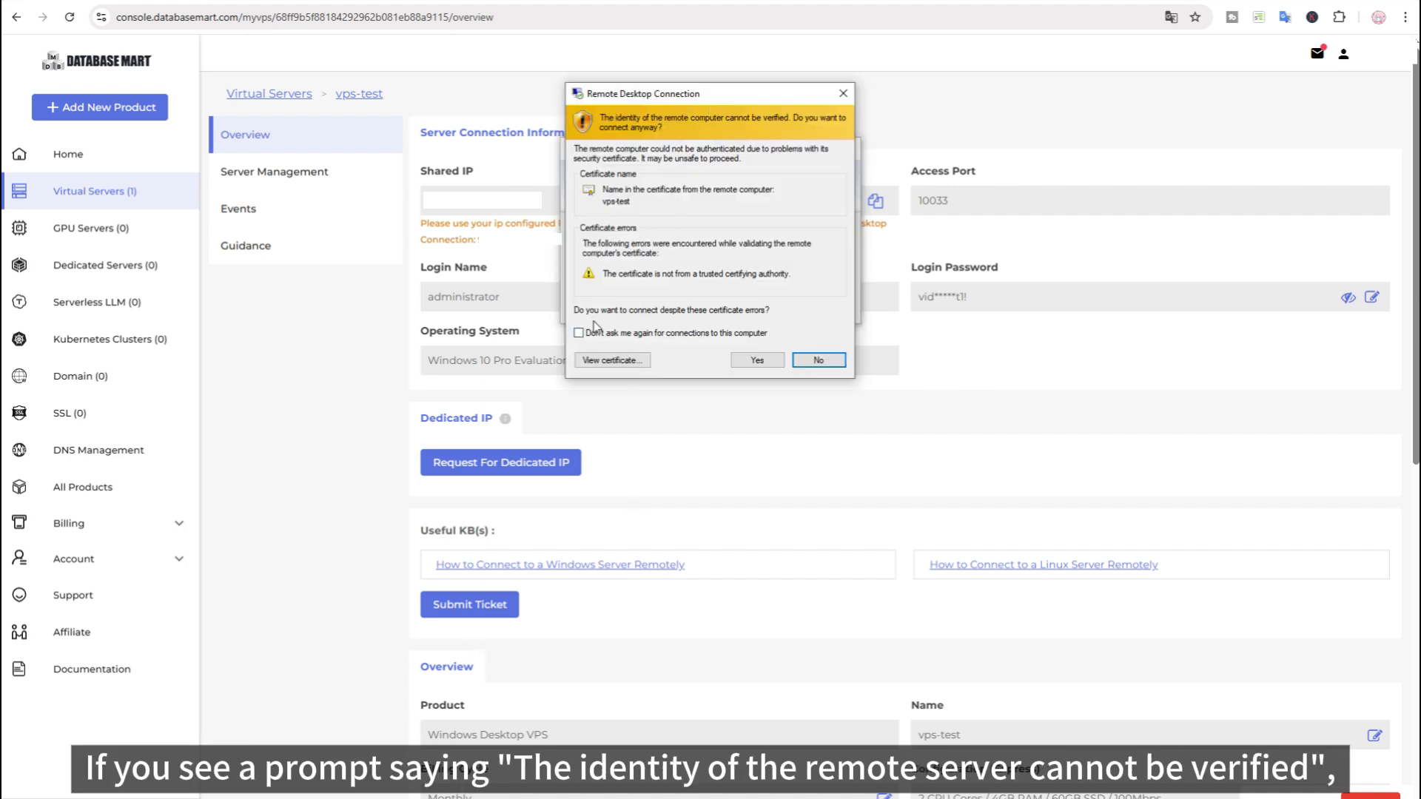
pyautogui.click(578, 333)
pyautogui.click(757, 361)
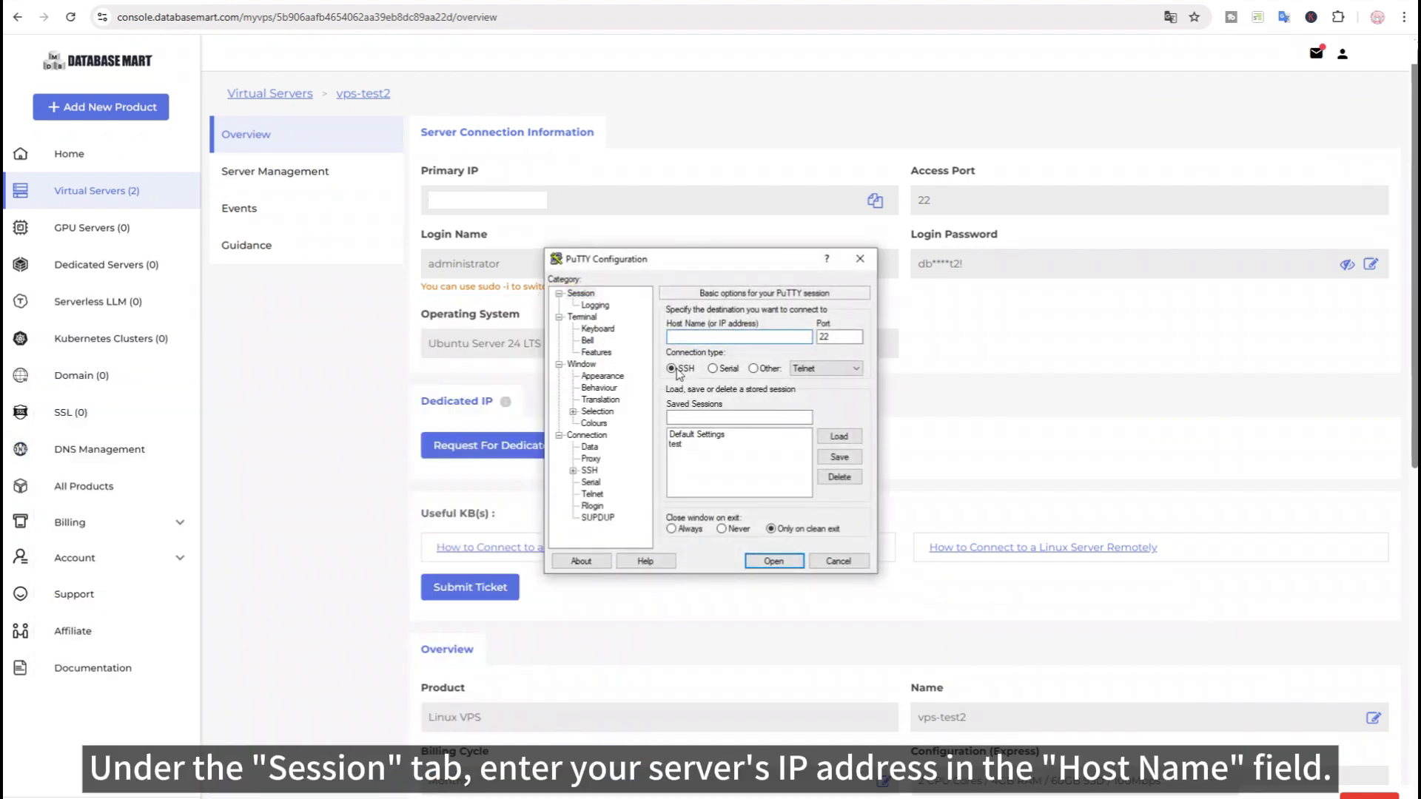
# Step: Enter the server address and set the auto-login username to administrator
pyautogui.click(709, 336)
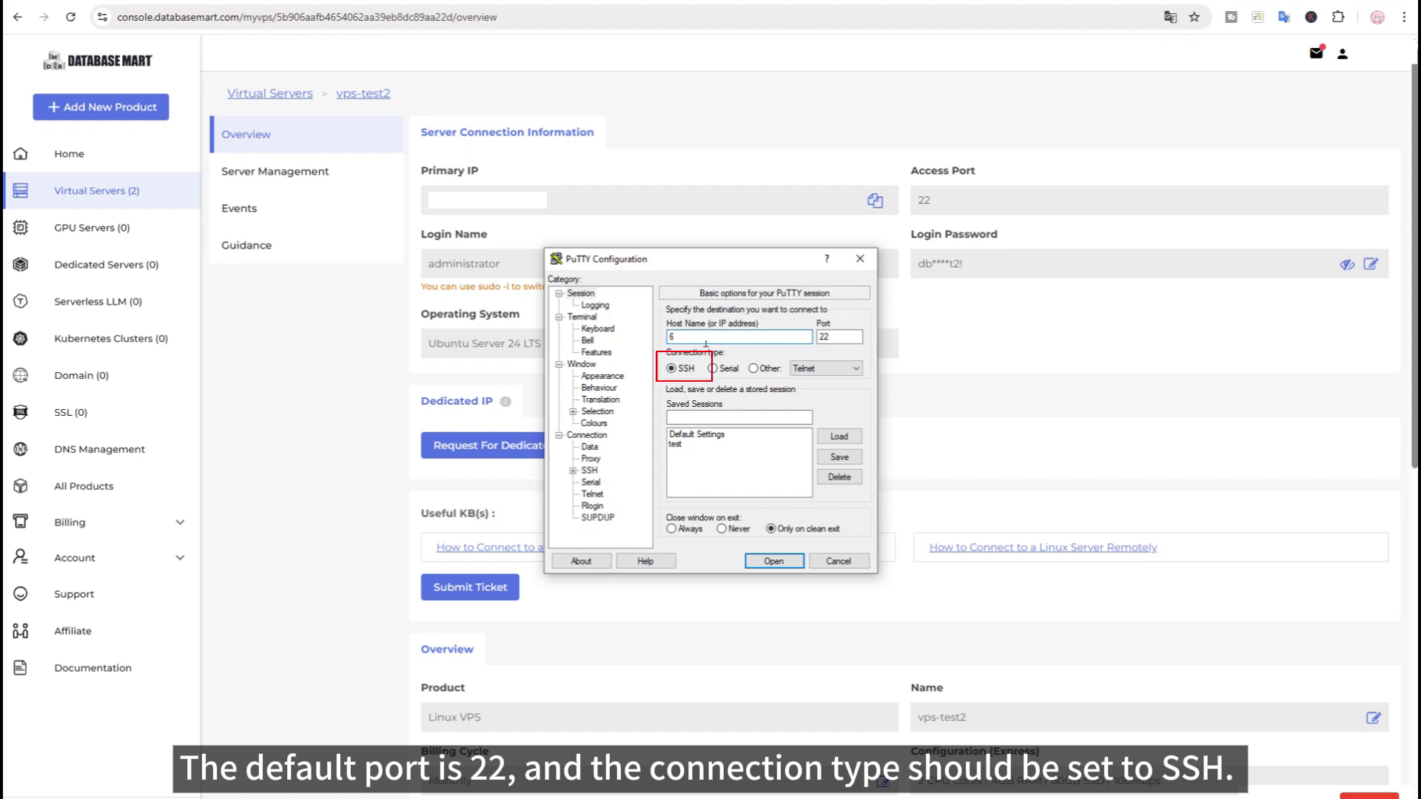
pyautogui.click(591, 448)
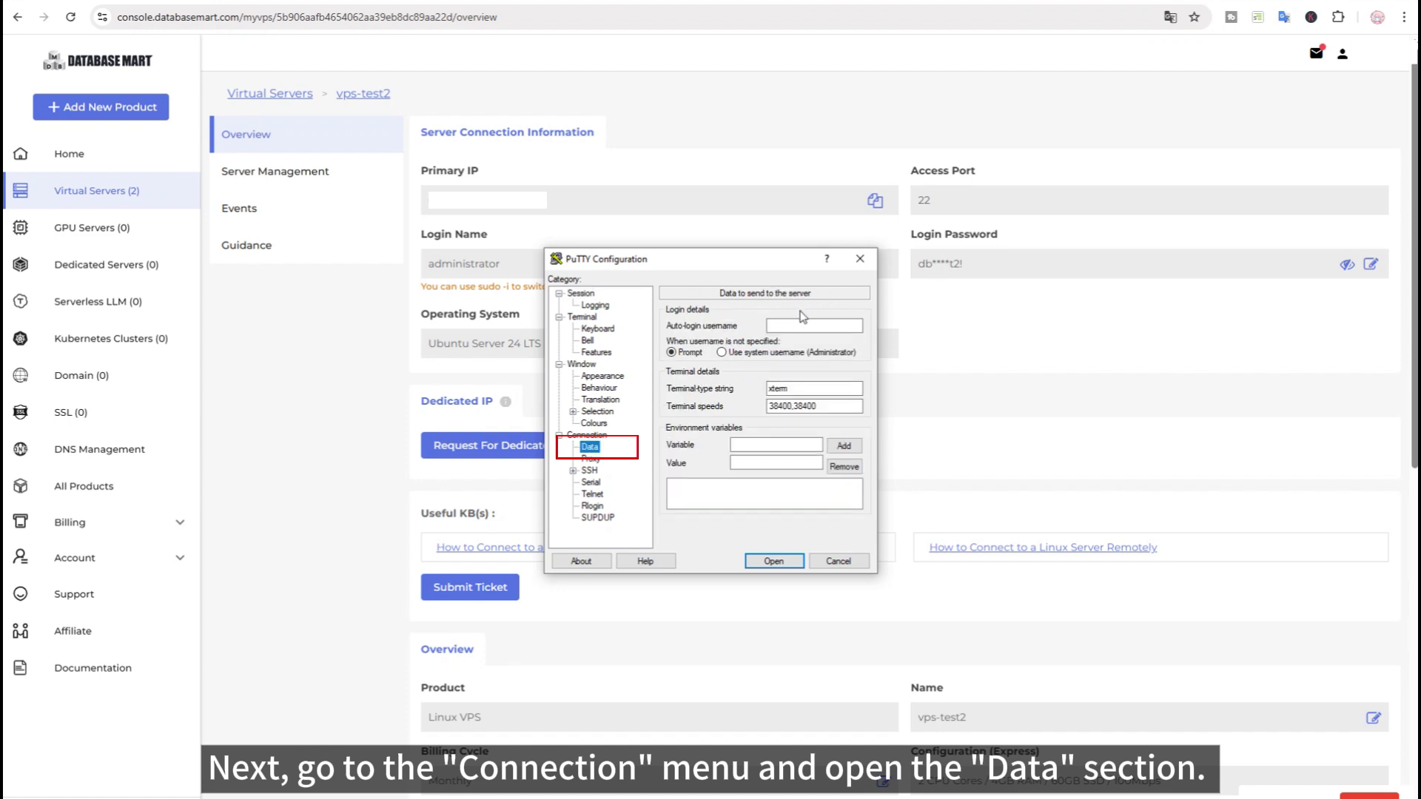
pyautogui.click(807, 323)
pyautogui.write('administrator')
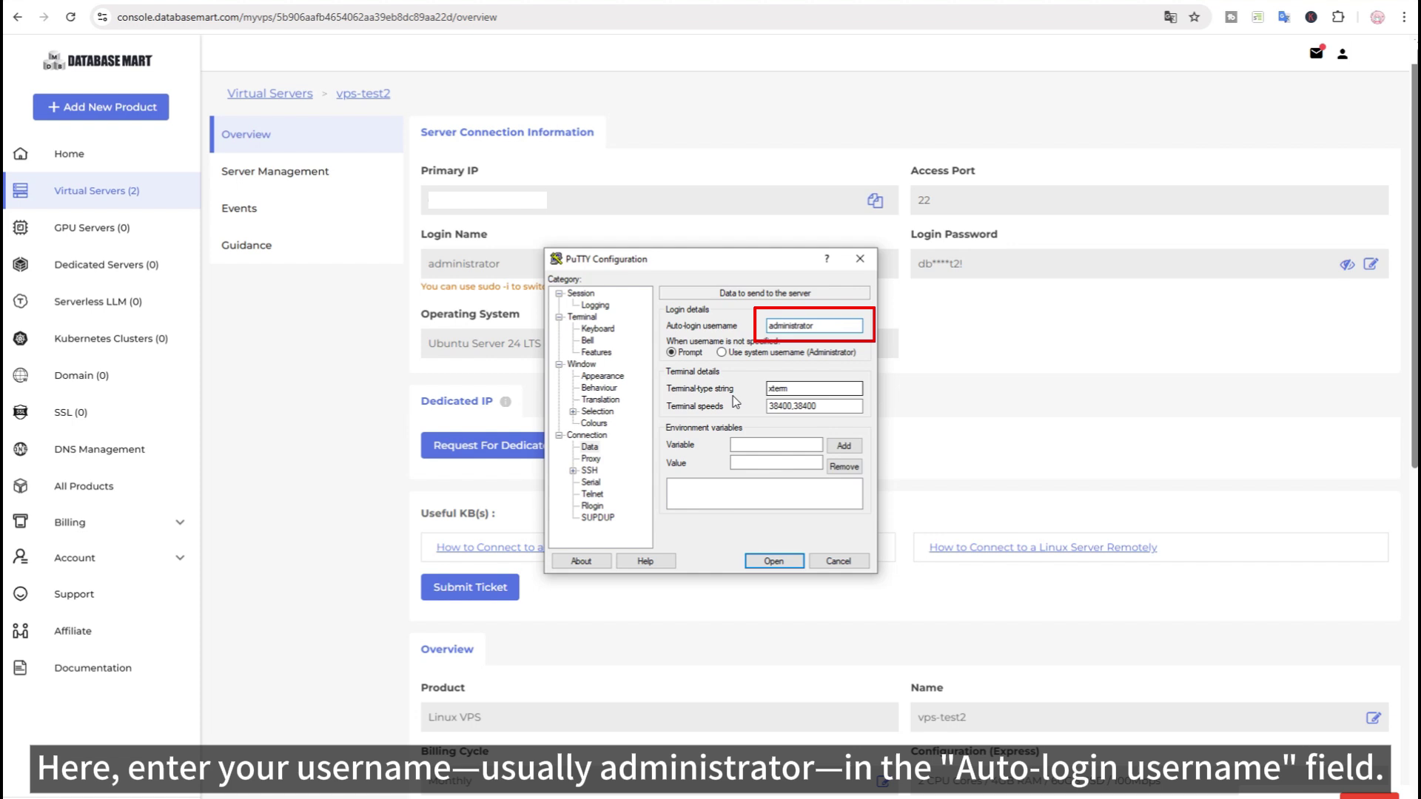
# Step: Save these settings as the PuTTY session test1
pyautogui.click(581, 294)
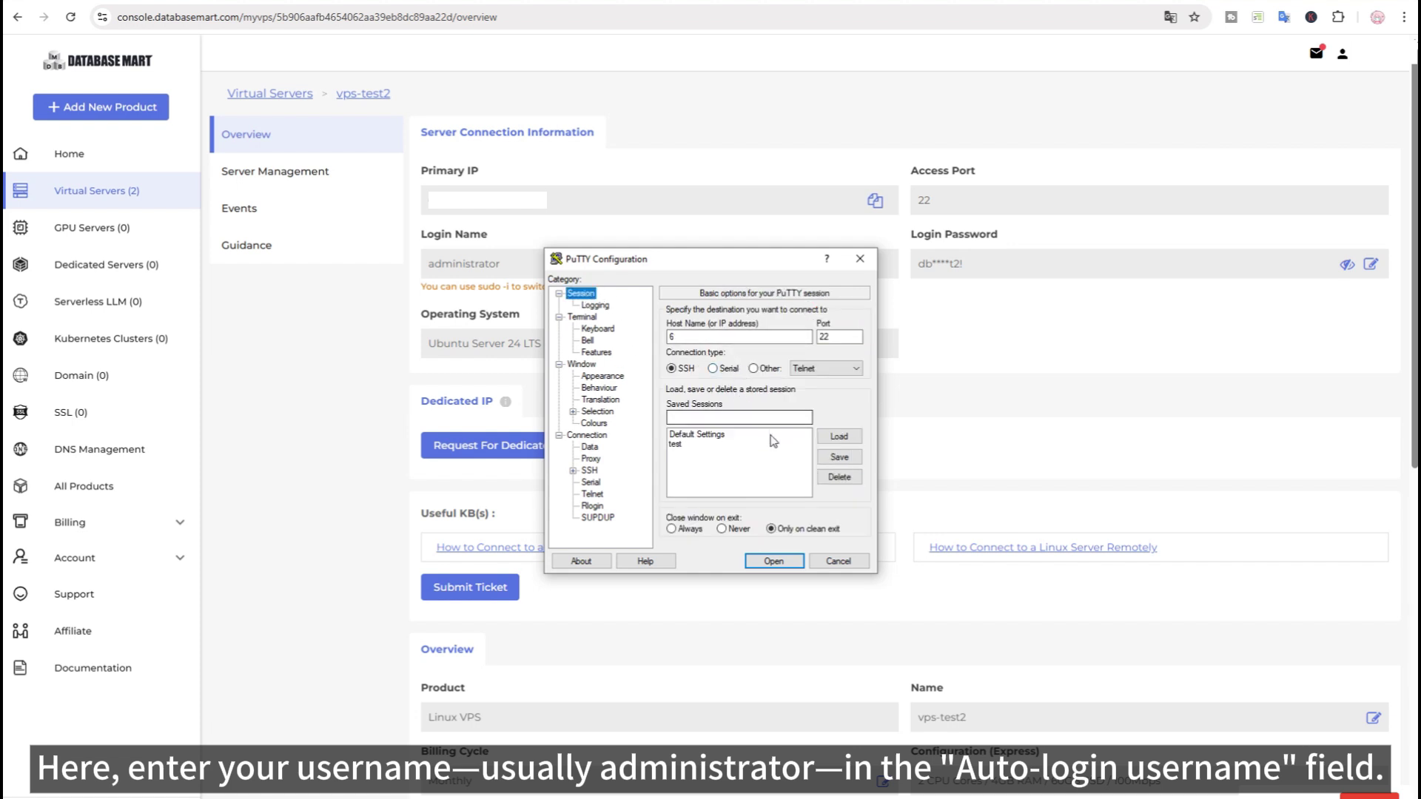
pyautogui.click(740, 417)
pyautogui.write('tes')
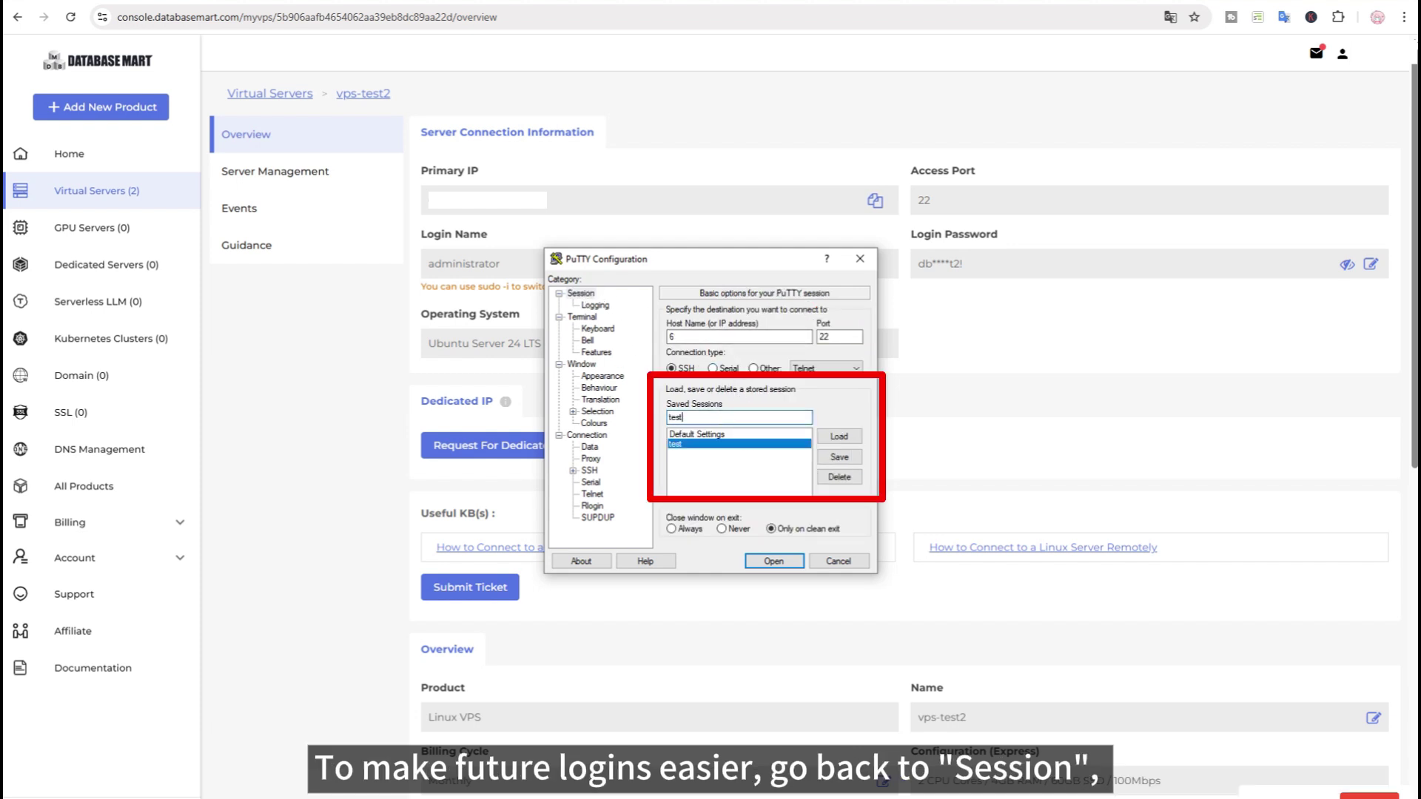
pyautogui.write('t')
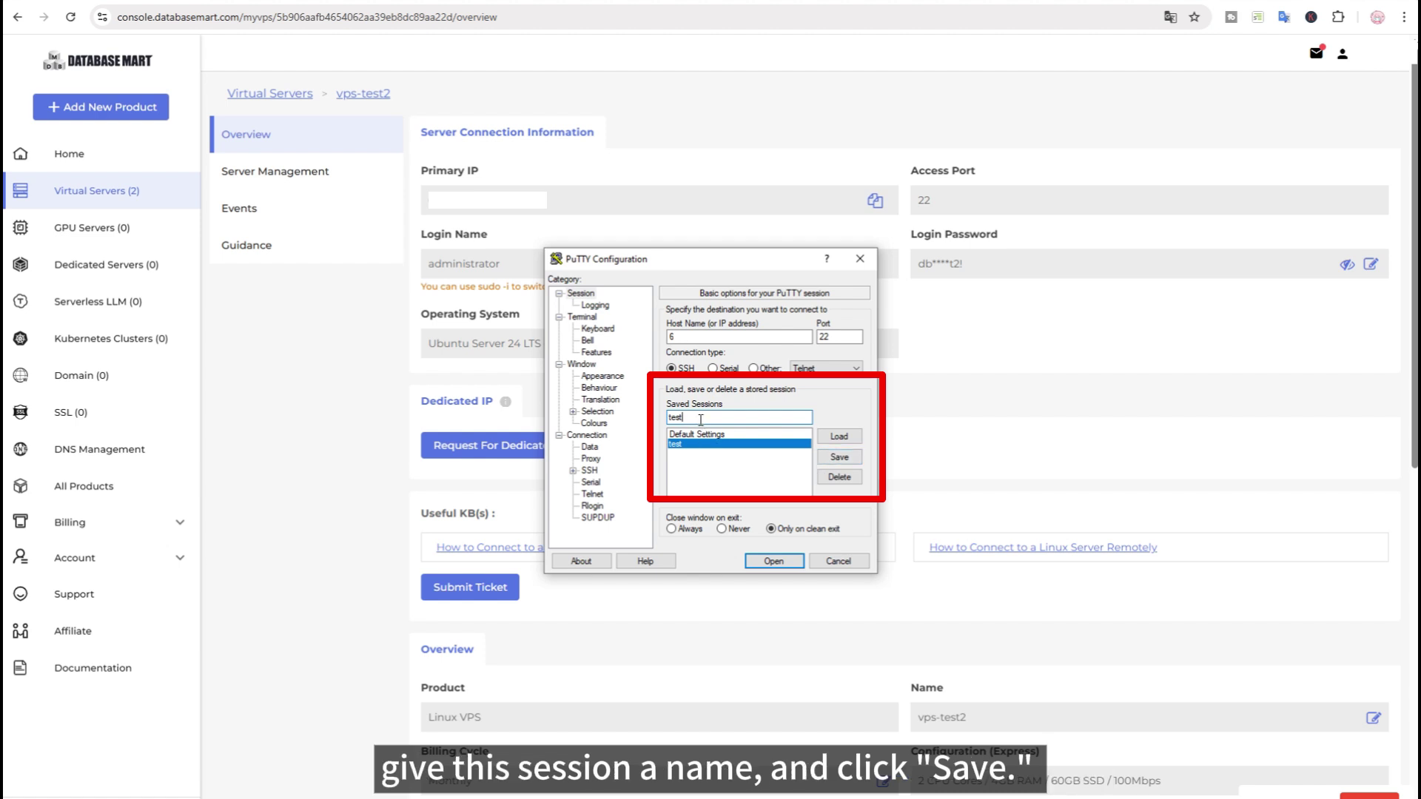
pyautogui.write('1')
pyautogui.click(841, 464)
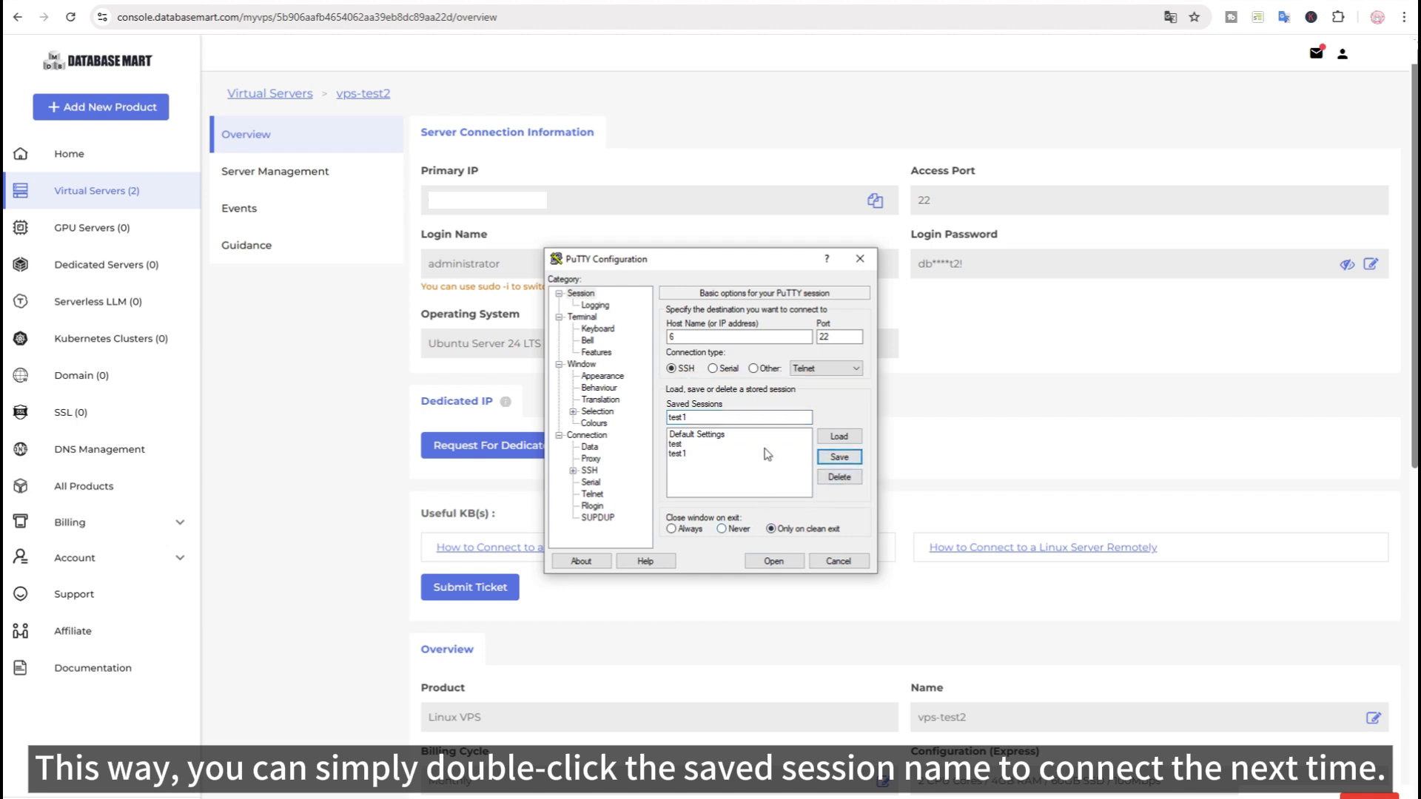
# Step: Open the test1 connection, accept the host key, and submit the password
pyautogui.click(774, 561)
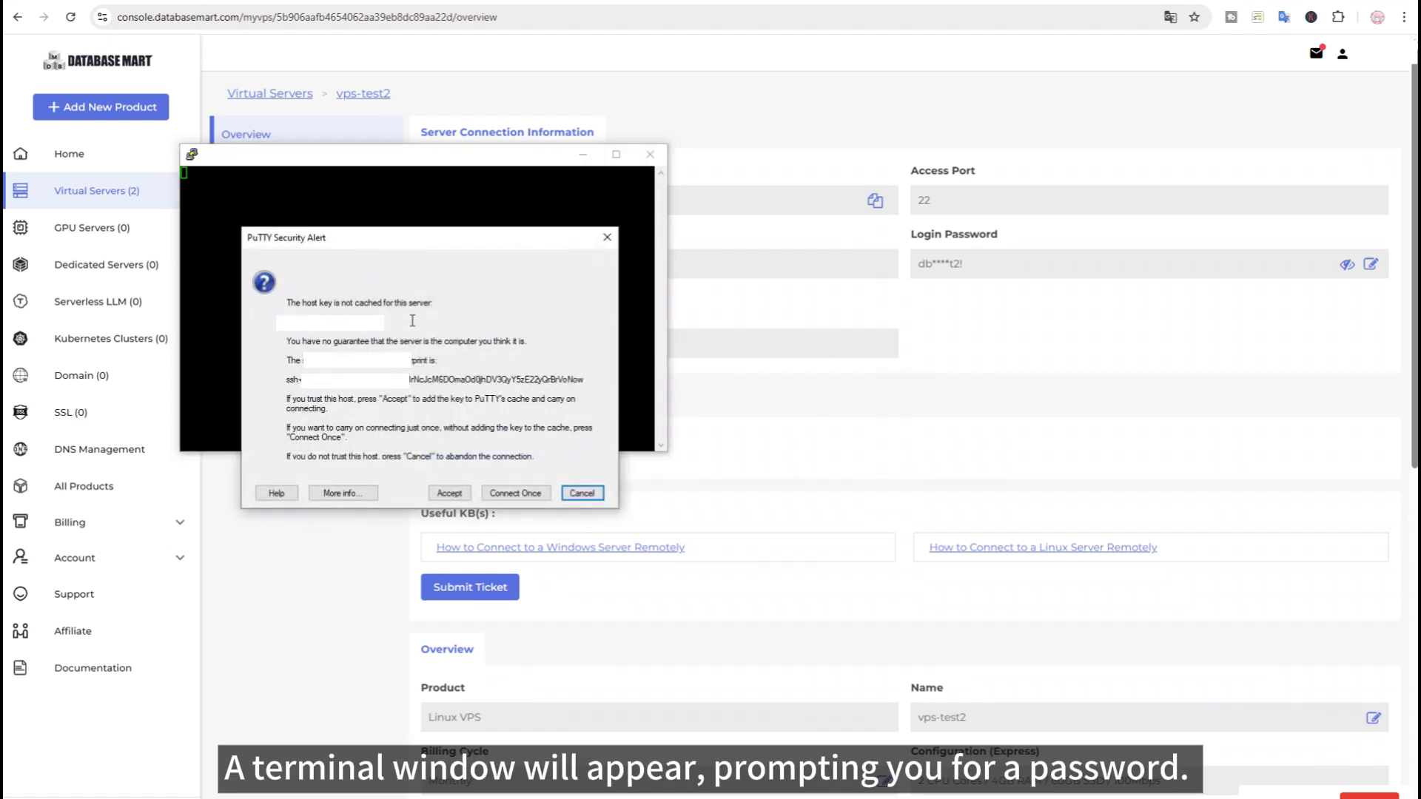
pyautogui.click(449, 493)
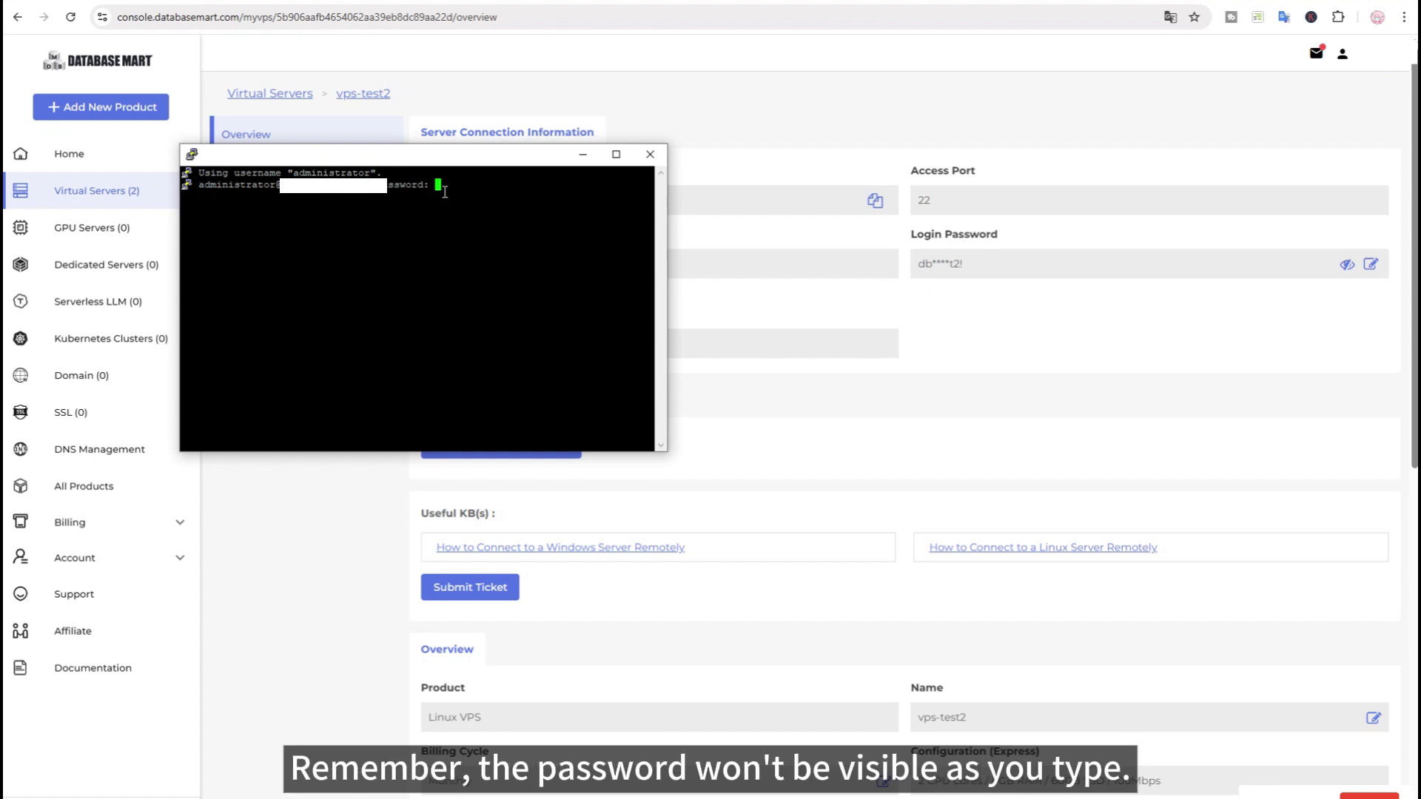
pyautogui.press('Return')
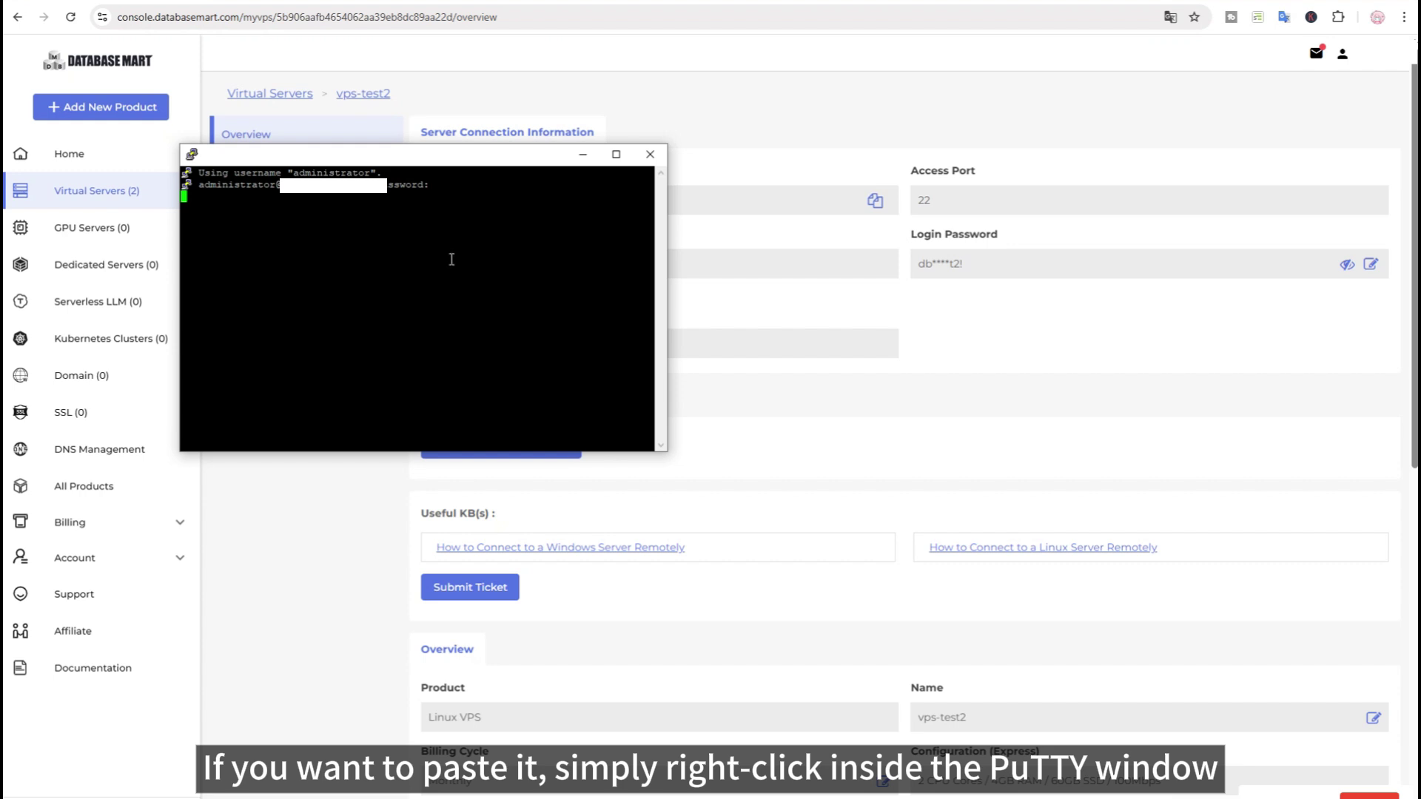